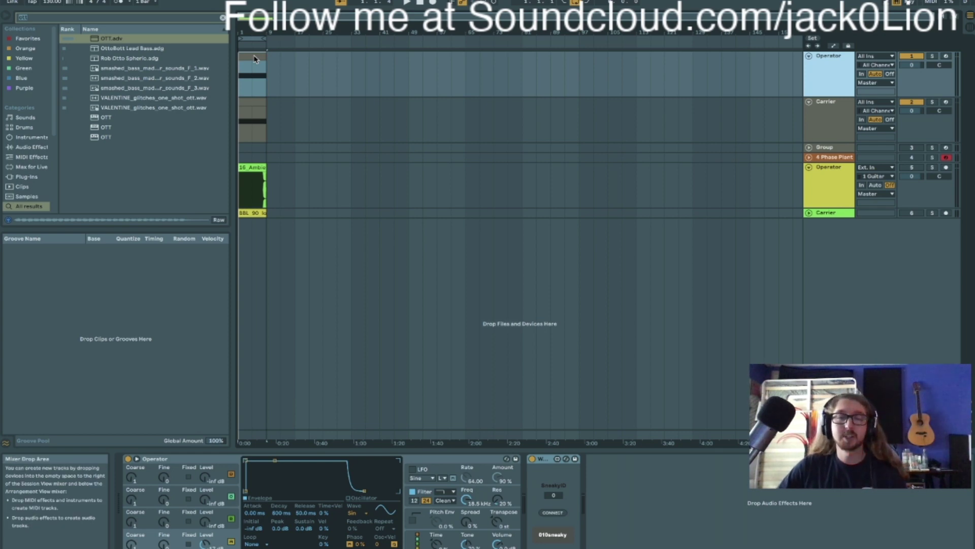
# Compare the instrument and FM sender on the first Operator track with the instrument and JL FM Reciever/Modulator on the Carrier track.
pyautogui.click(826, 103)
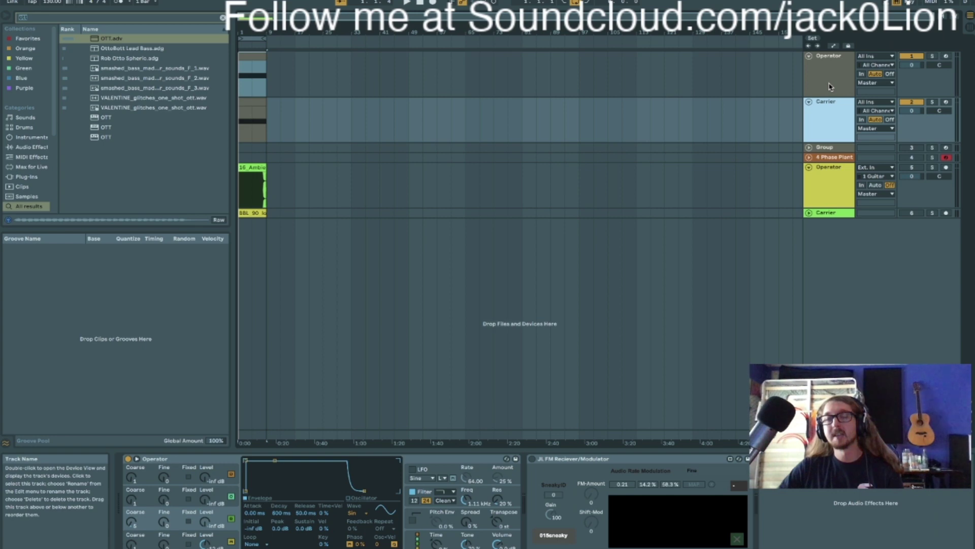
pyautogui.click(831, 86)
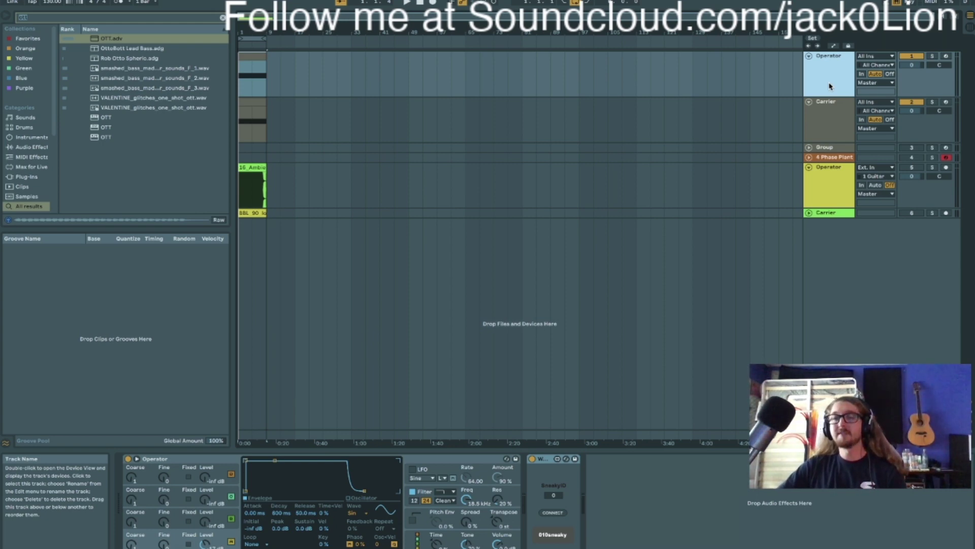
pyautogui.click(847, 138)
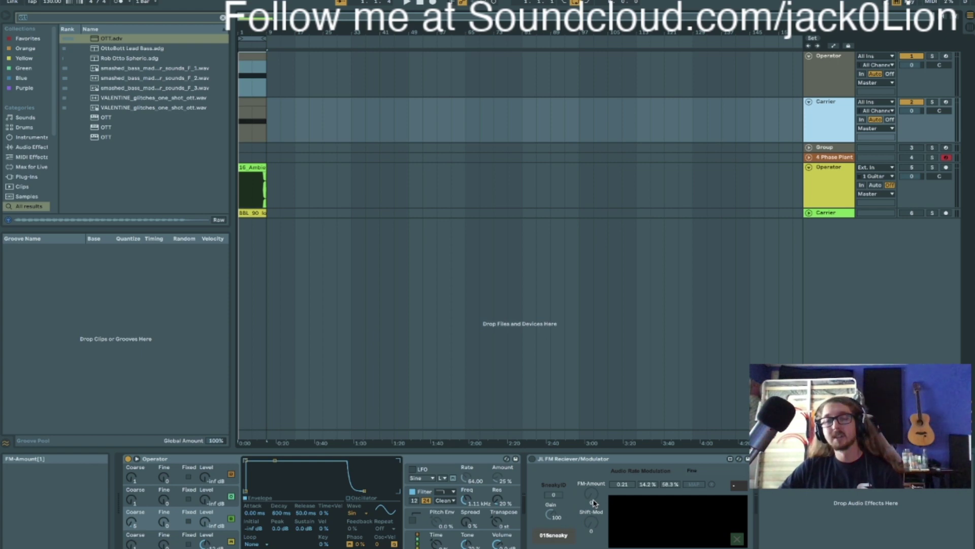
pyautogui.click(724, 78)
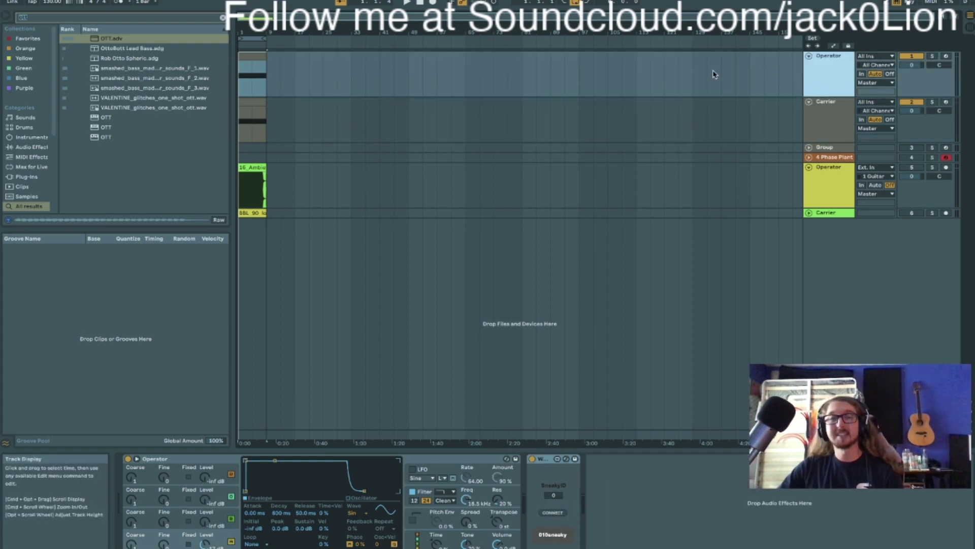
pyautogui.click(842, 127)
pyautogui.click(839, 85)
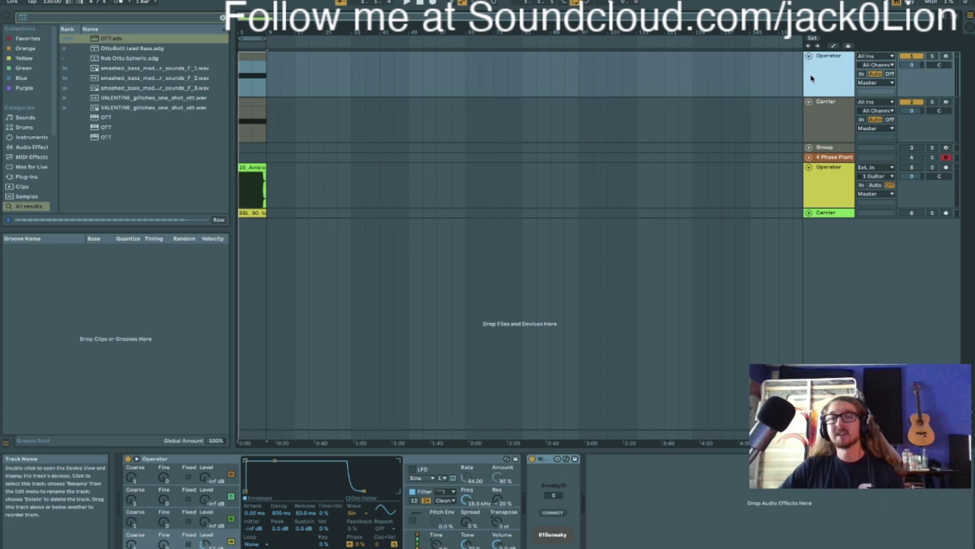
pyautogui.click(825, 125)
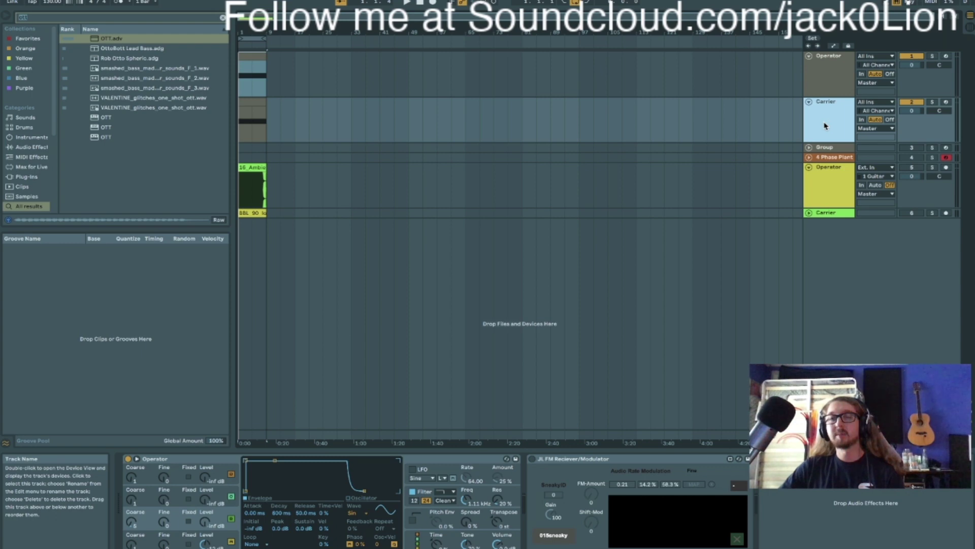
pyautogui.click(829, 85)
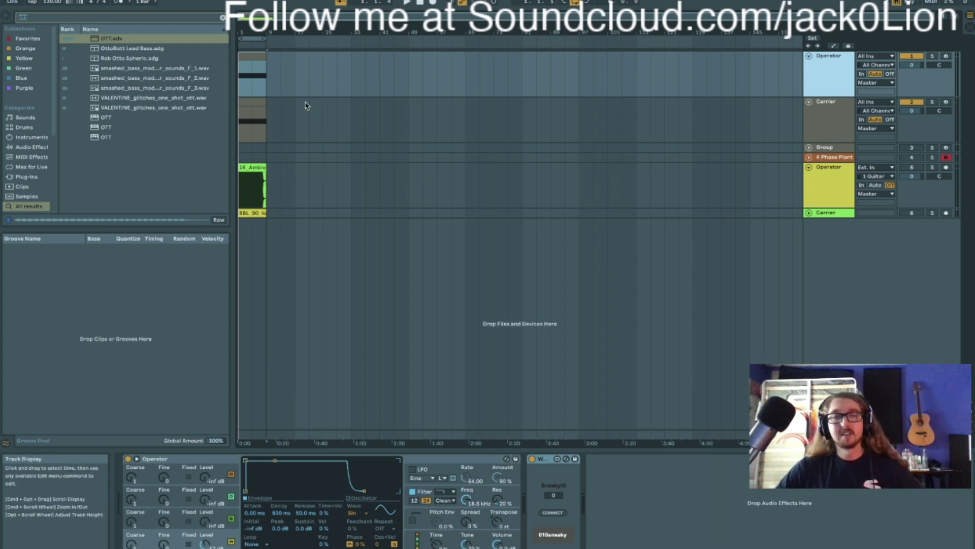
# Solo the first Operator track and play its clip to audition the modulator sound.
pyautogui.click(262, 85)
pyautogui.scroll(5, 263, 85)
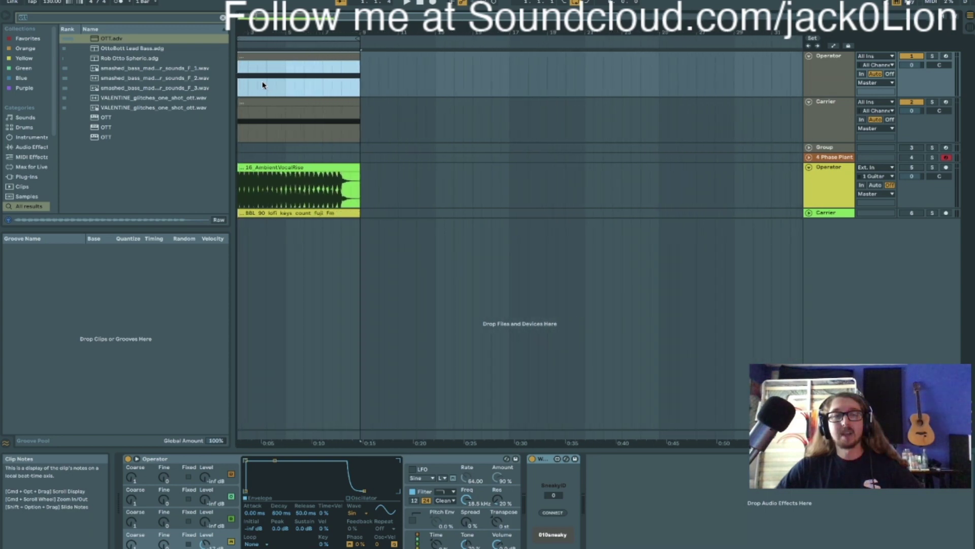
pyautogui.scroll(2, 263, 85)
pyautogui.click(933, 57)
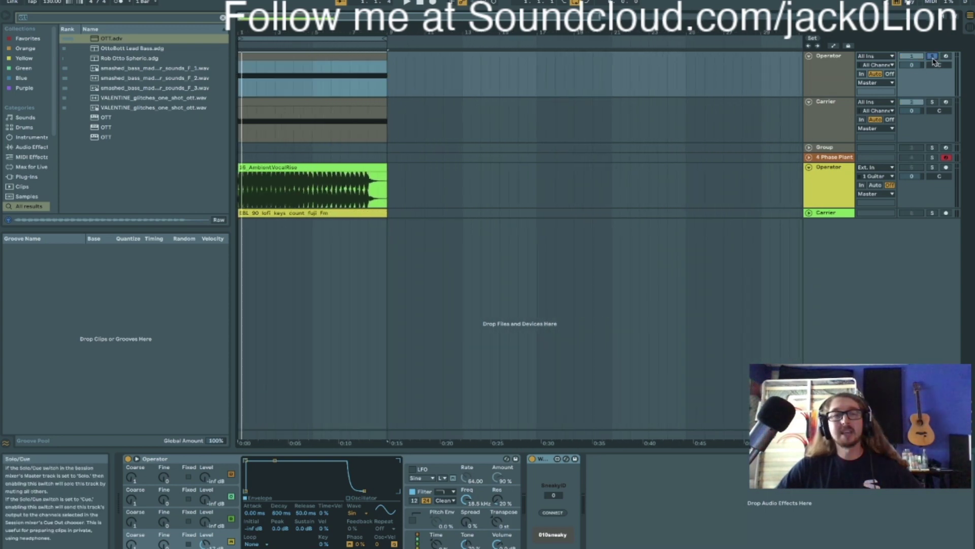
pyautogui.press('space')
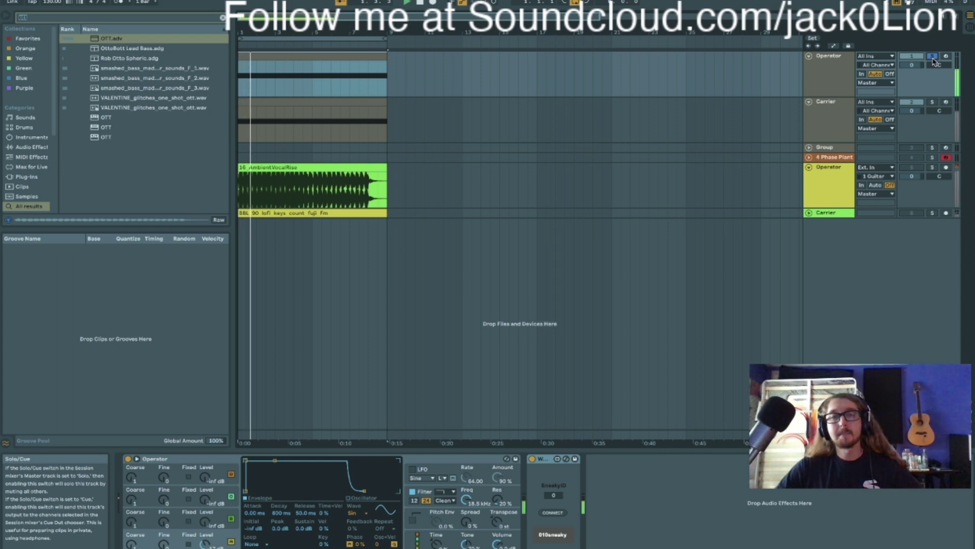
# Solo the Carrier track instead and play it back on its own.
pyautogui.click(930, 106)
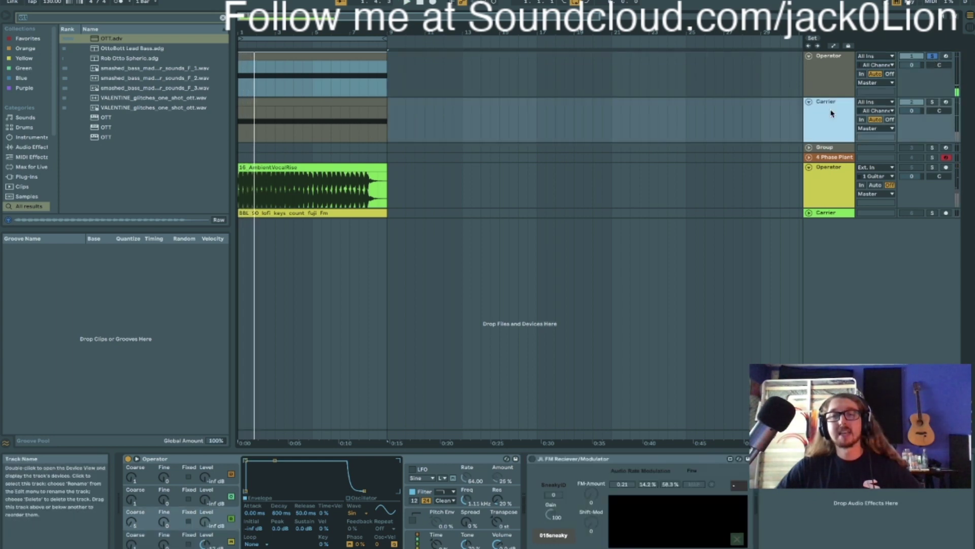
pyautogui.click(933, 103)
pyautogui.press('space')
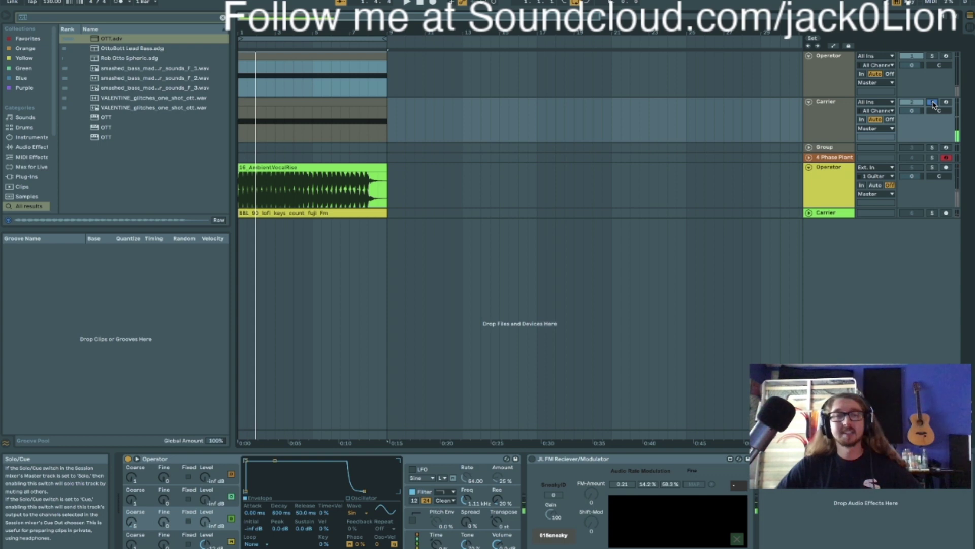
# Activate the JL FM Reciever/Modulator on the Carrier track and check the matching sender device on the first Operator track.
pyautogui.click(823, 79)
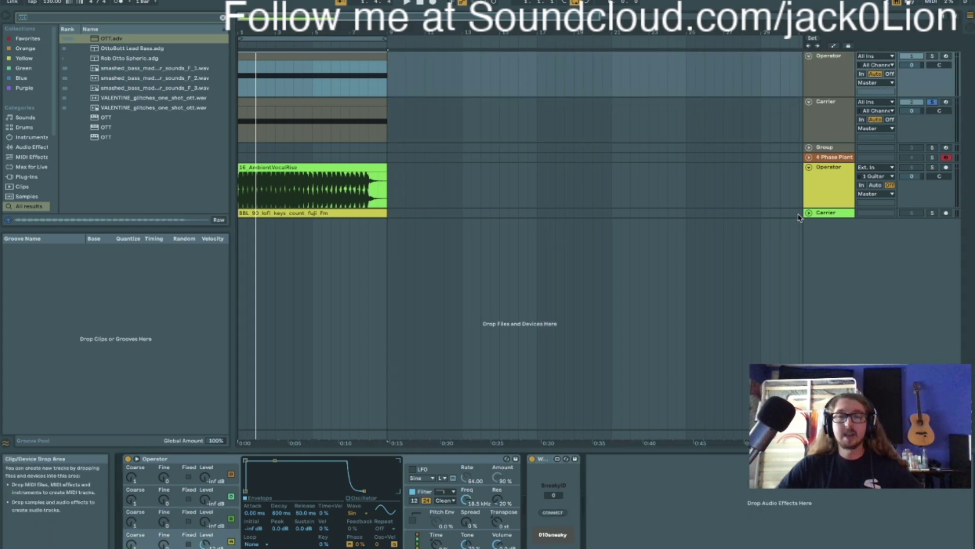
pyautogui.click(833, 135)
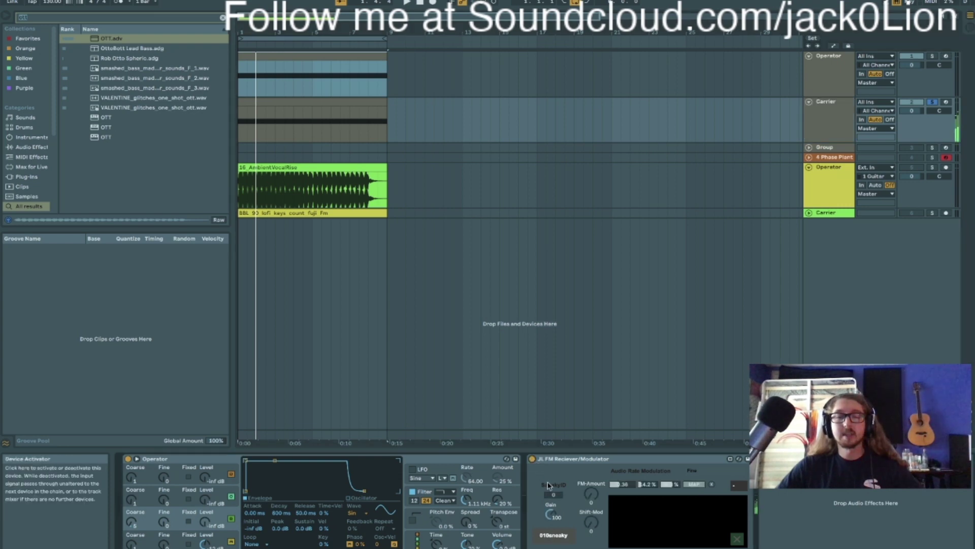
pyautogui.click(819, 91)
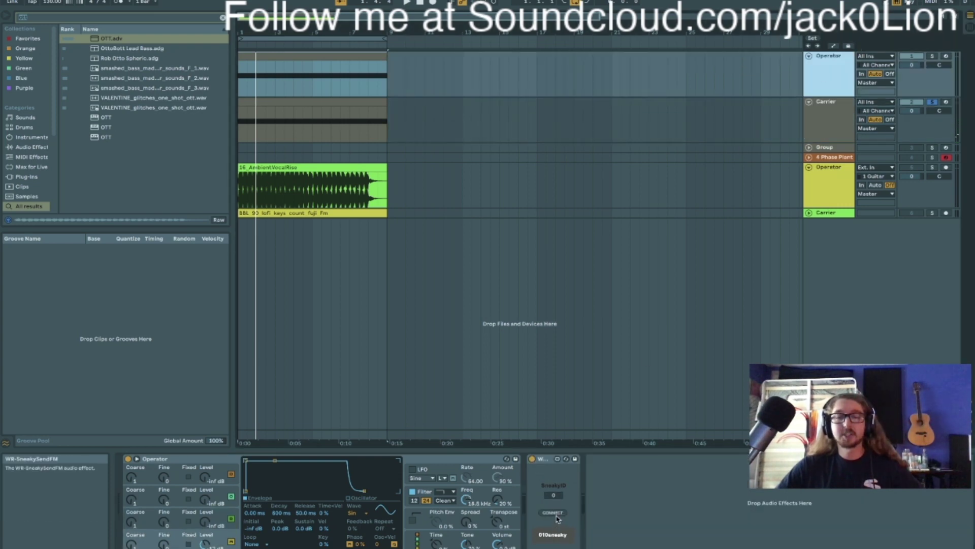
pyautogui.click(828, 122)
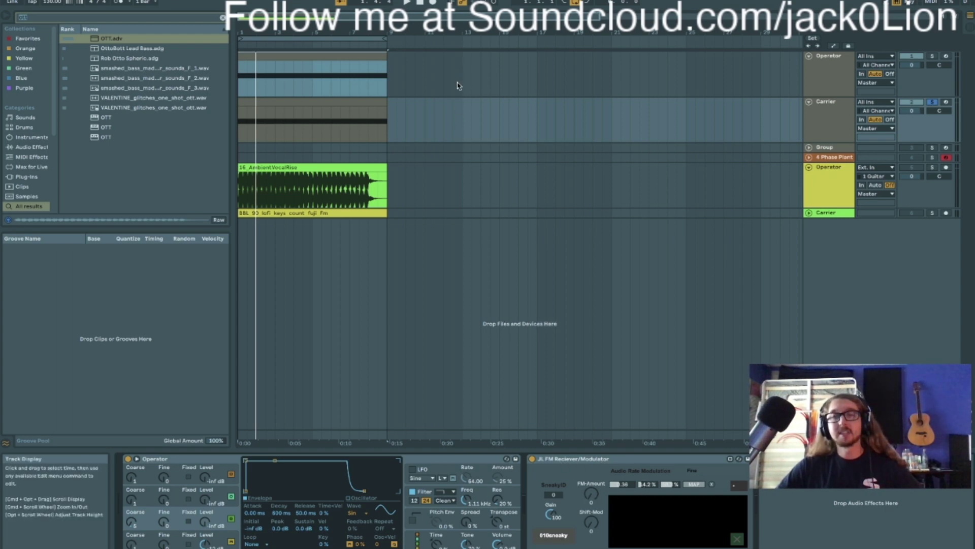
# Play the first Operator track soloed, lower its volume to -inf, and take it out of solo.
pyautogui.click(932, 55)
pyautogui.press('space')
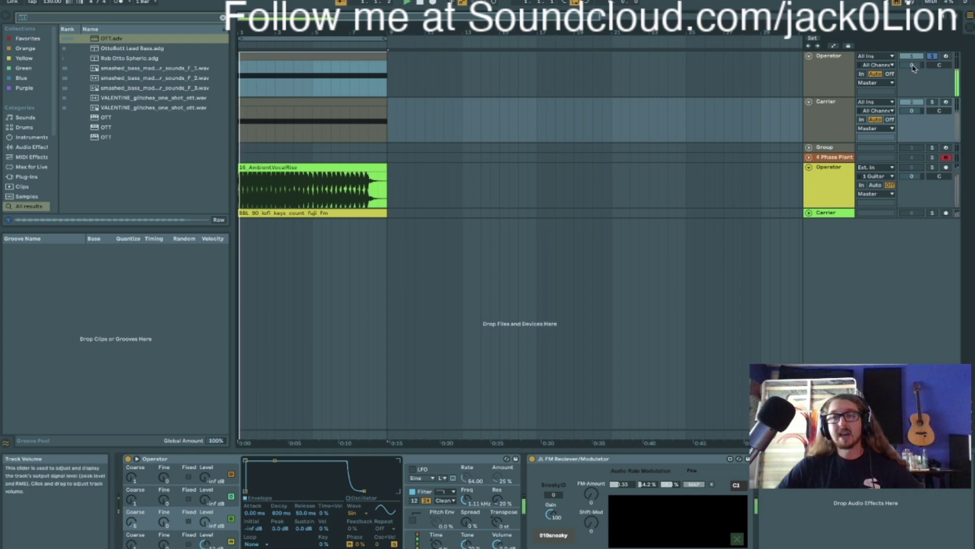
pyautogui.moveTo(912, 65); pyautogui.dragTo(913, 127)
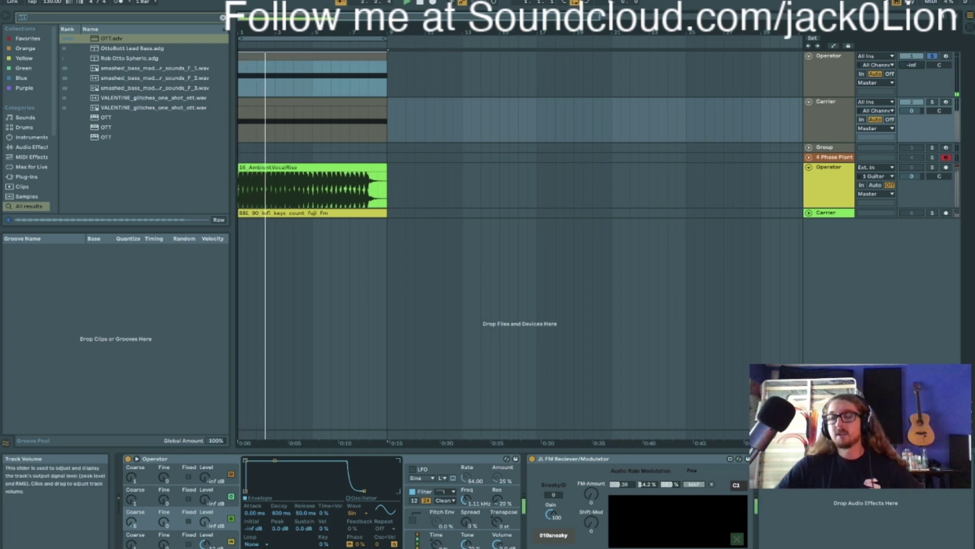
pyautogui.click(933, 56)
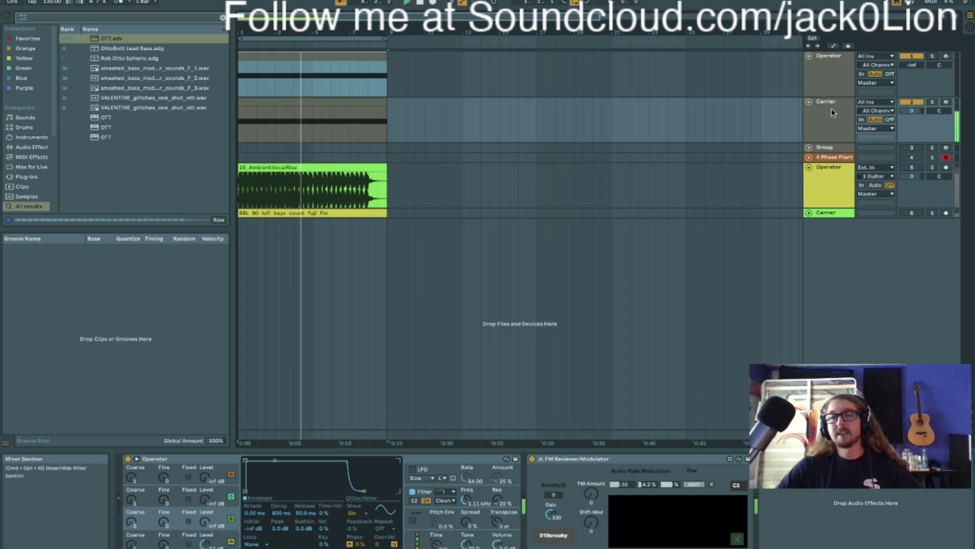
# Turn on the waveform display of the JL FM Reciever/Modulator on the Carrier track.
pyautogui.click(828, 127)
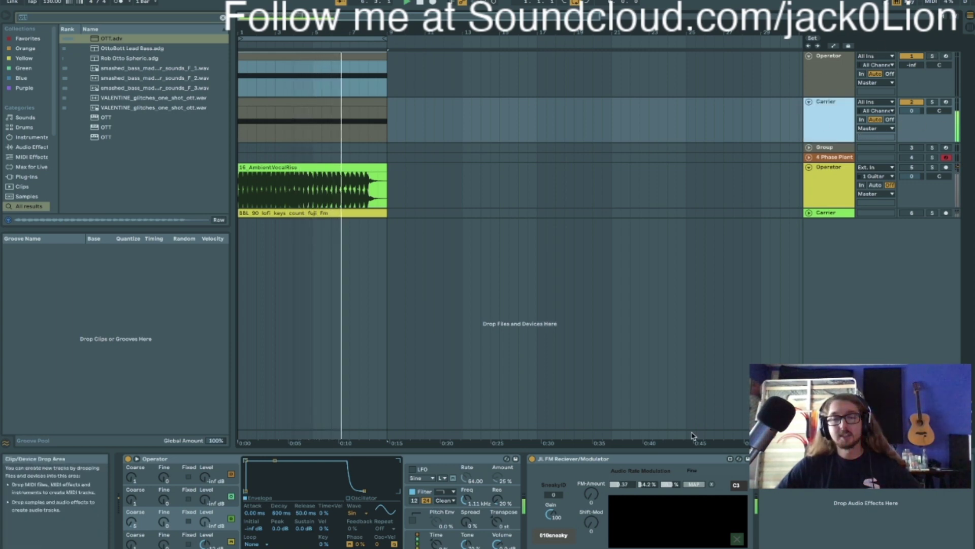
pyautogui.click(736, 541)
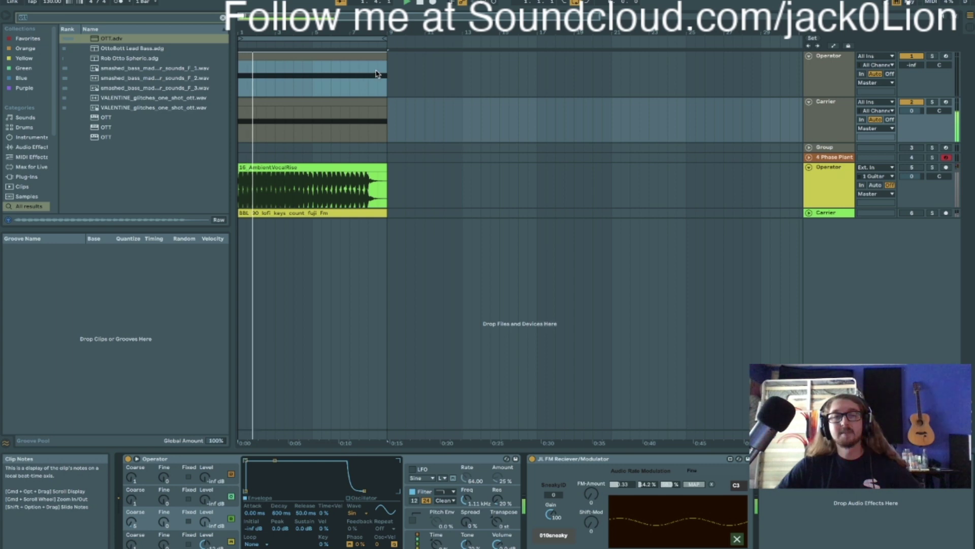
# Turn on the LFO in the Operator instrument of the first Operator track.
pyautogui.click(385, 87)
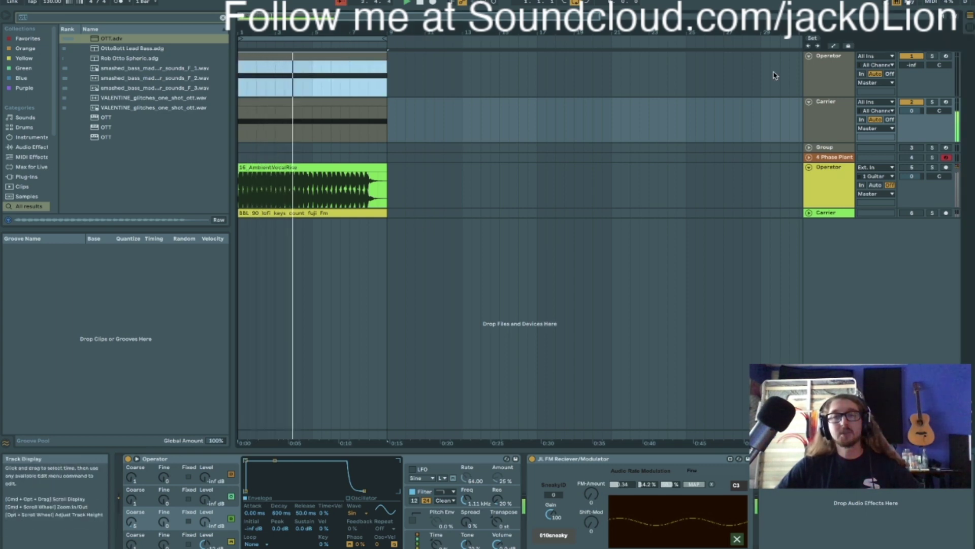
pyautogui.click(827, 77)
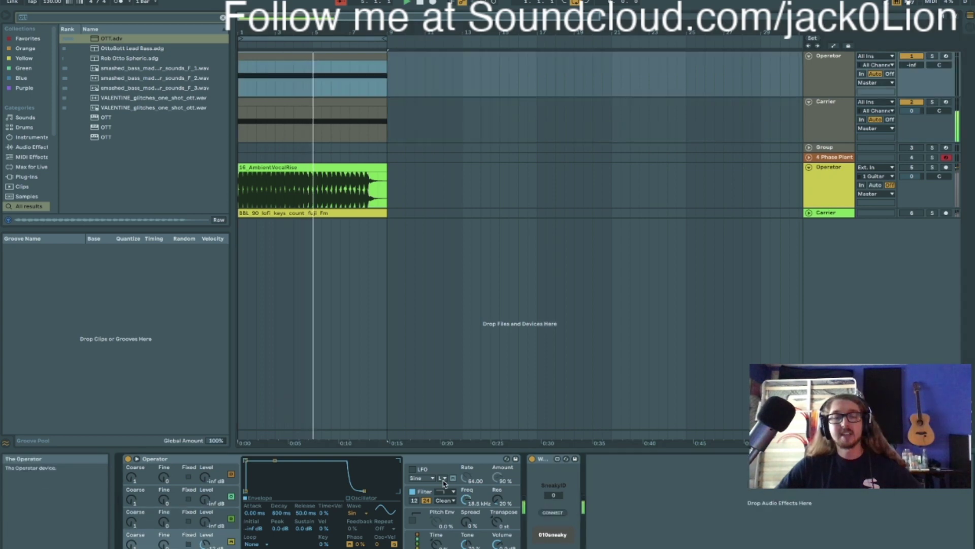
pyautogui.click(412, 472)
# Raise FM-Amount to about 68 in the JL FM Reciever/Modulator on the Carrier track.
pyautogui.click(828, 121)
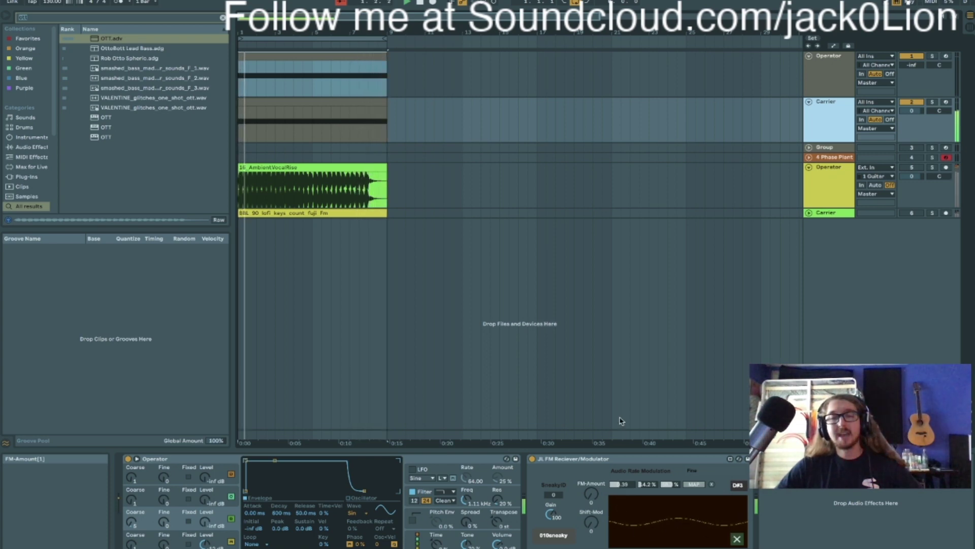
pyautogui.moveTo(589, 499); pyautogui.dragTo(589, 485)
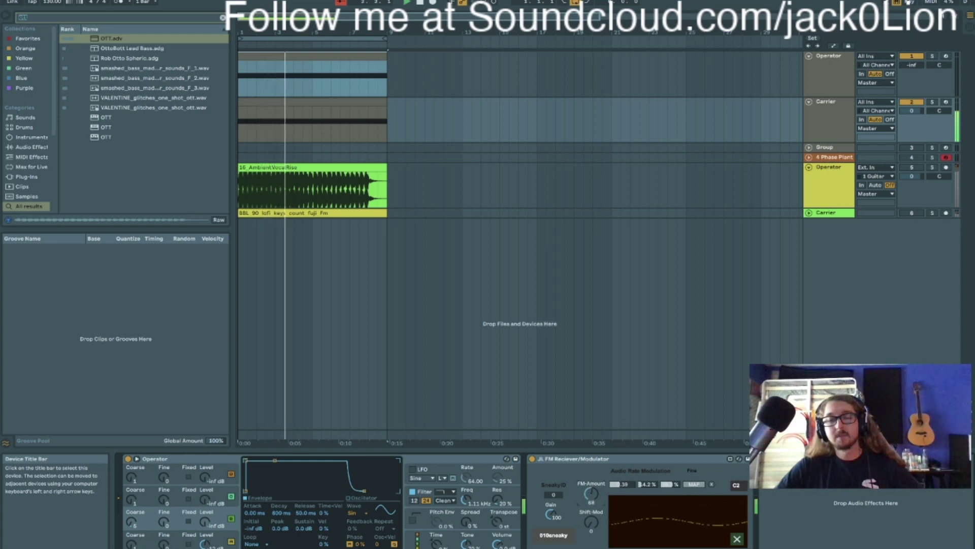
# Turn the first Operator track's LFO back off and show its oscillator A settings.
pyautogui.click(829, 69)
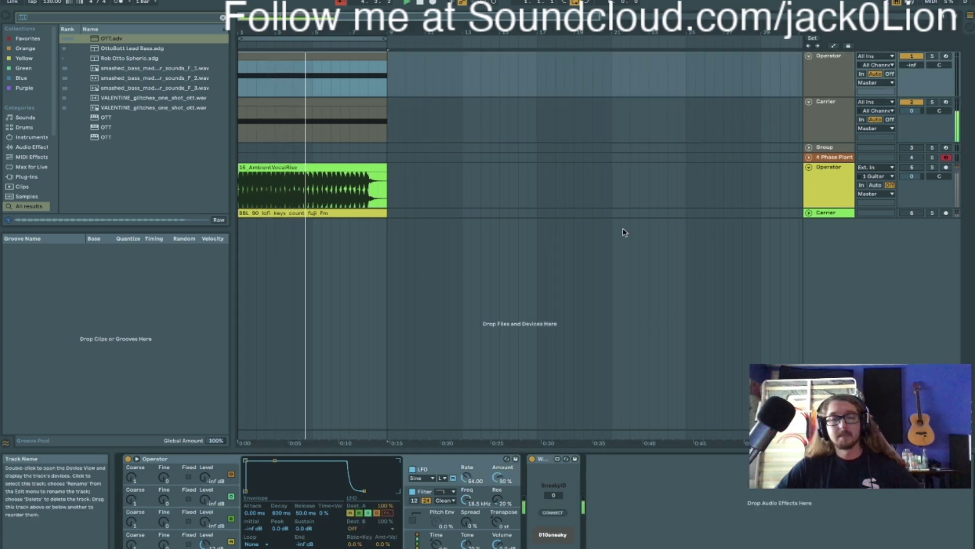
pyautogui.click(413, 469)
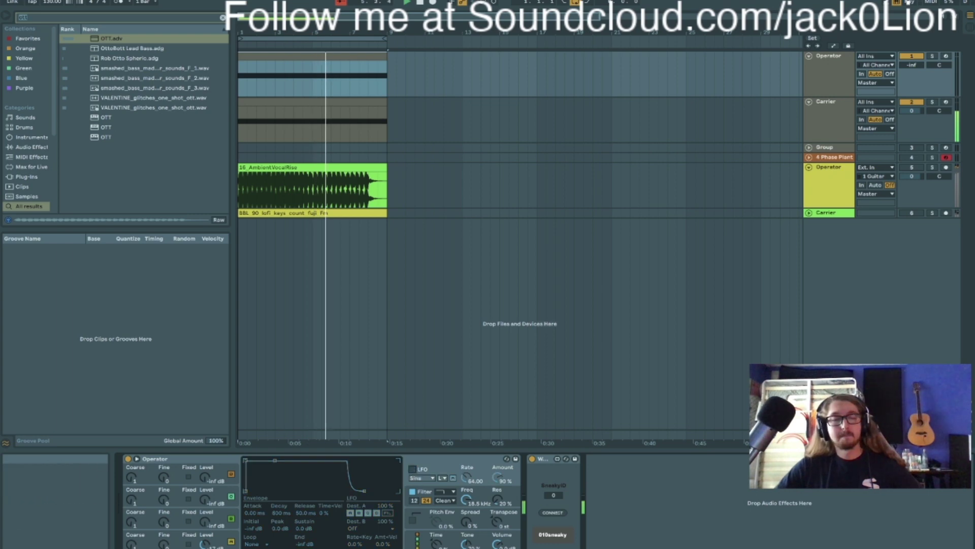
pyautogui.click(132, 545)
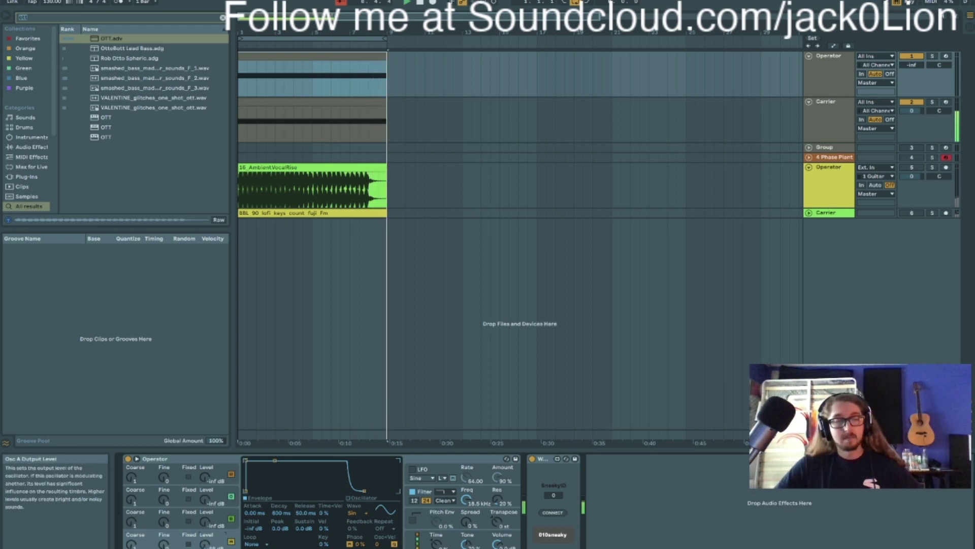
# Try lowering the Gain of the JL FM Reciever/Modulator on the Carrier track.
pyautogui.click(817, 134)
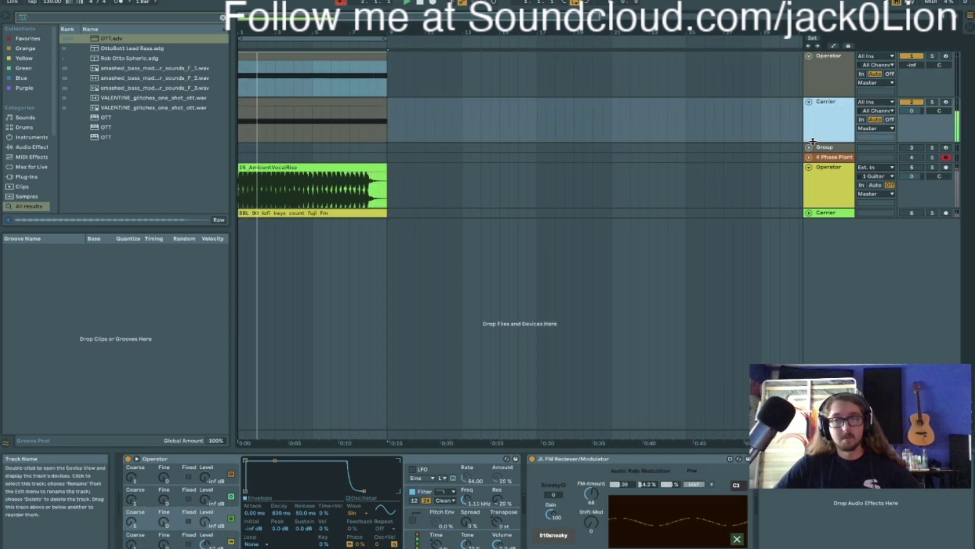
pyautogui.moveTo(551, 515); pyautogui.dragTo(551, 539)
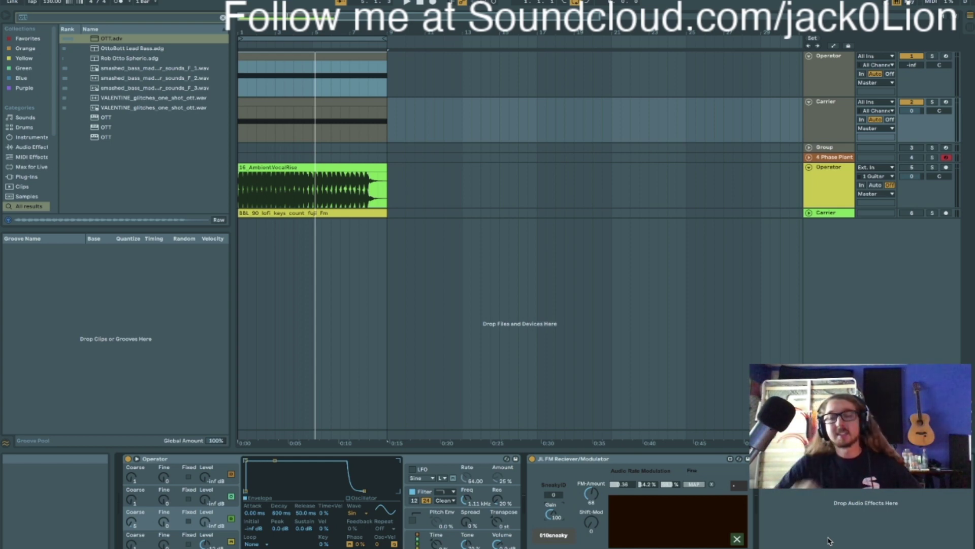
# Play the arrangement, lower the Carrier track's volume to -15.5 dB, and open the first Operator track's MIDI clip.
pyautogui.press('space')
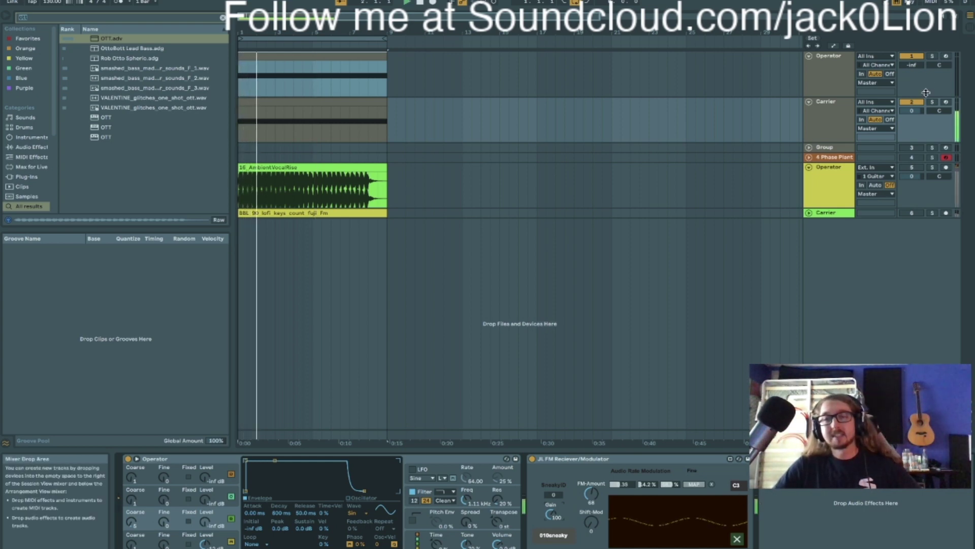
pyautogui.moveTo(916, 110); pyautogui.dragTo(916, 127)
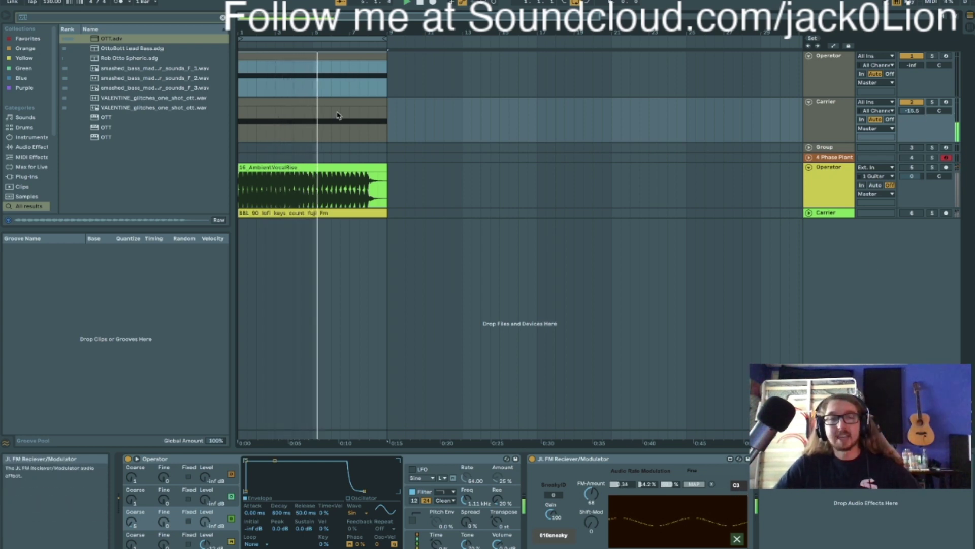
pyautogui.doubleClick(339, 78)
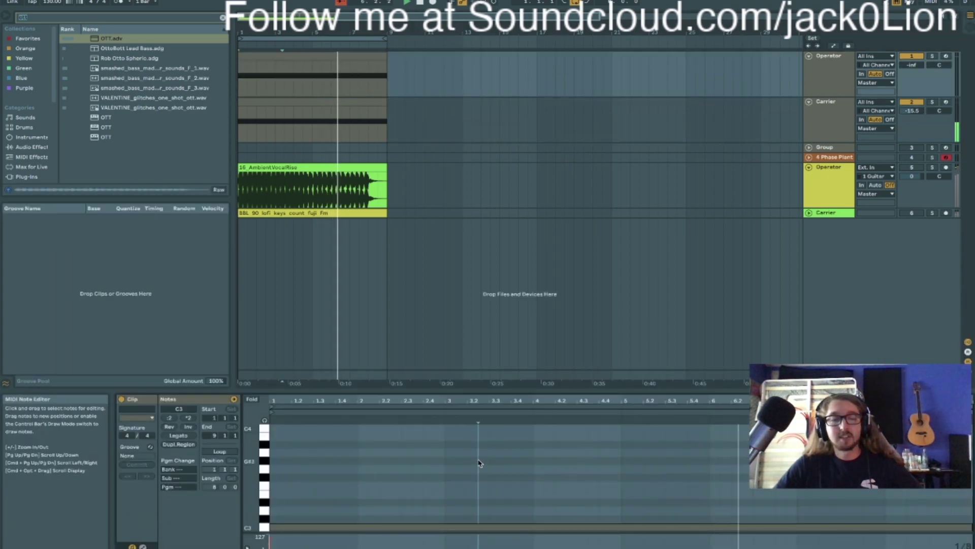
# Map the Carrier track's audio-rate modulation to its Operator's oscillator B output level, setting that level to -20 dB.
pyautogui.click(813, 116)
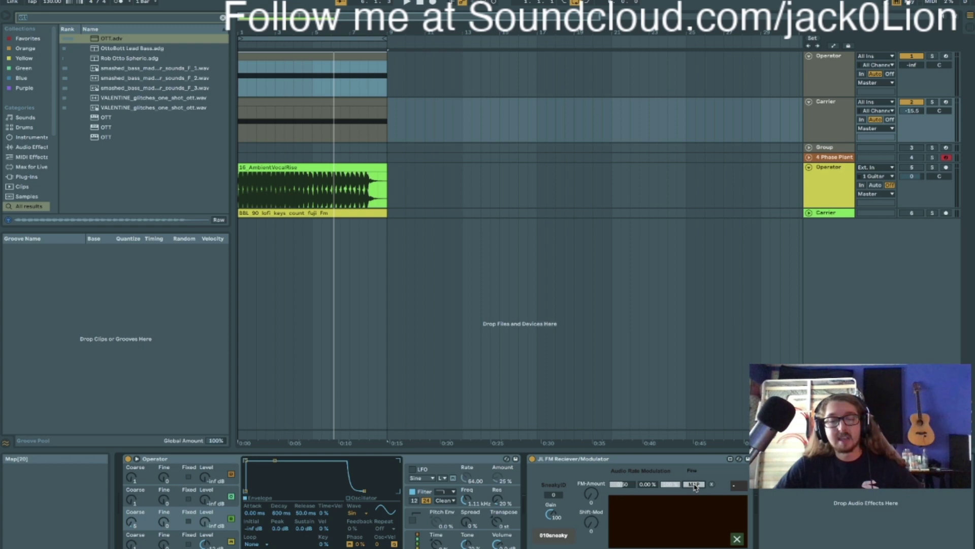
pyautogui.moveTo(207, 525); pyautogui.dragTo(207, 517)
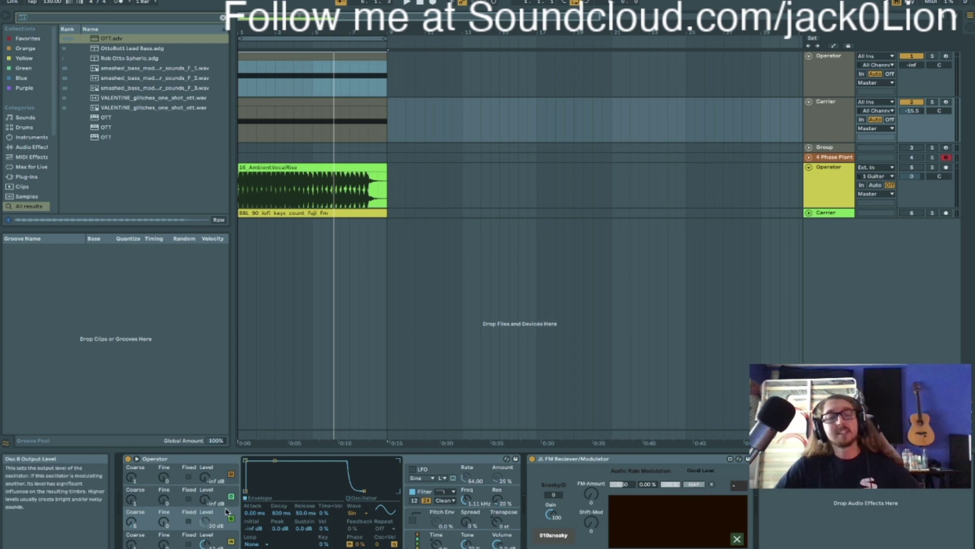
# Turn on fixed frequency for oscillator A of the Operator device on the first Operator track.
pyautogui.click(182, 460)
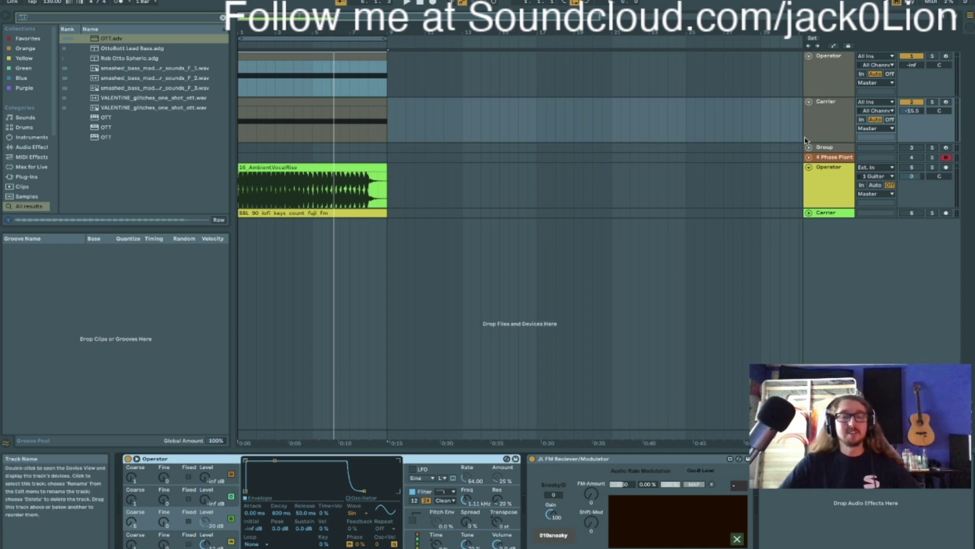
pyautogui.click(820, 127)
pyautogui.click(828, 74)
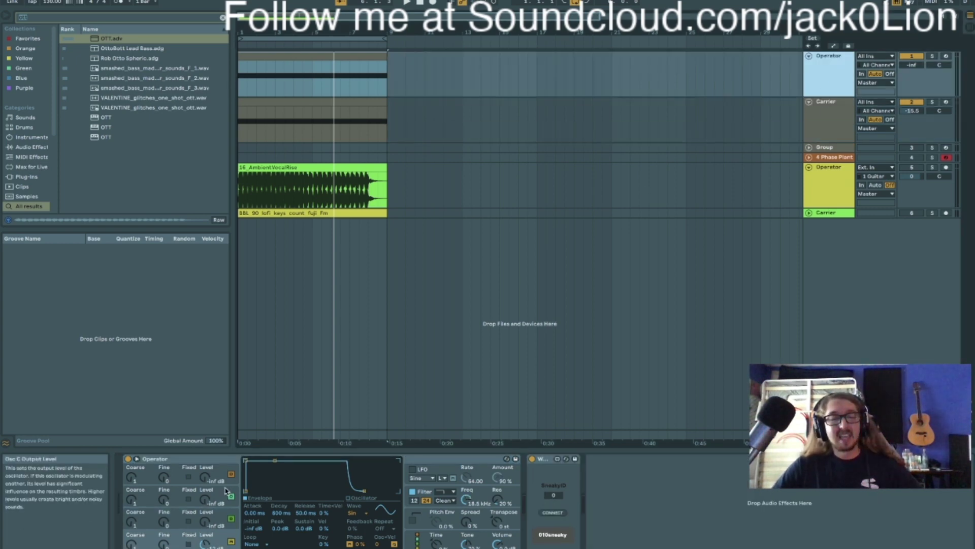
pyautogui.click(188, 543)
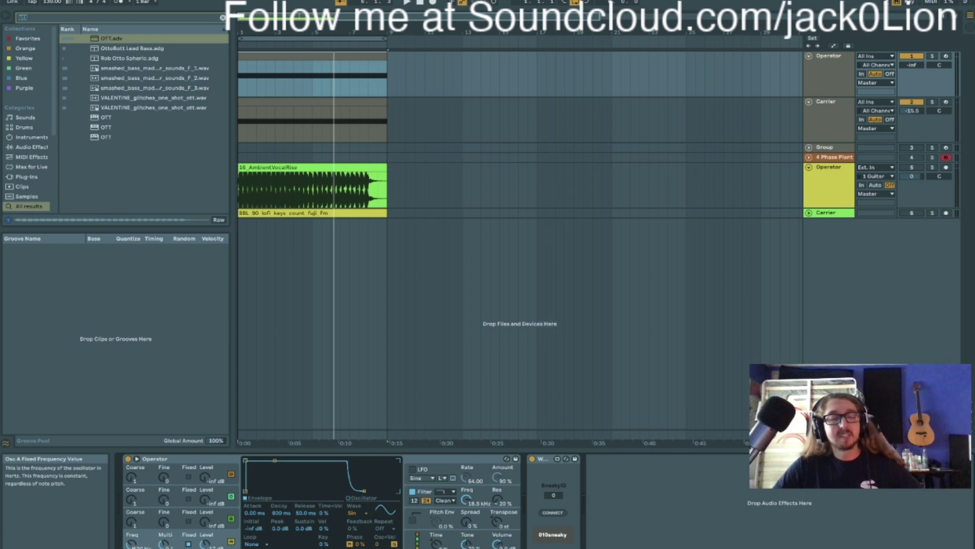
# Play the arrangement to hear the audio-rate modulation while inspecting the Carrier and first Operator tracks' devices.
pyautogui.click(834, 120)
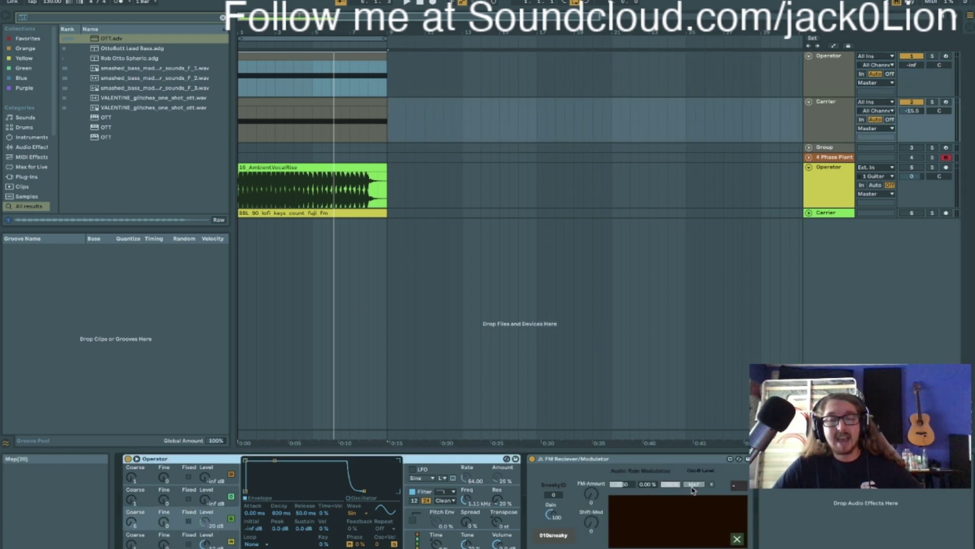
pyautogui.press('space')
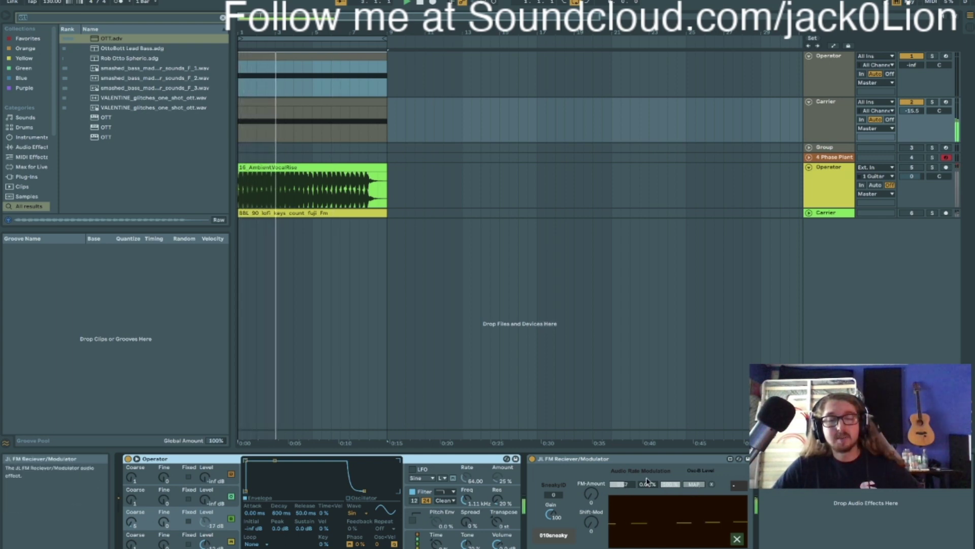
pyautogui.click(852, 77)
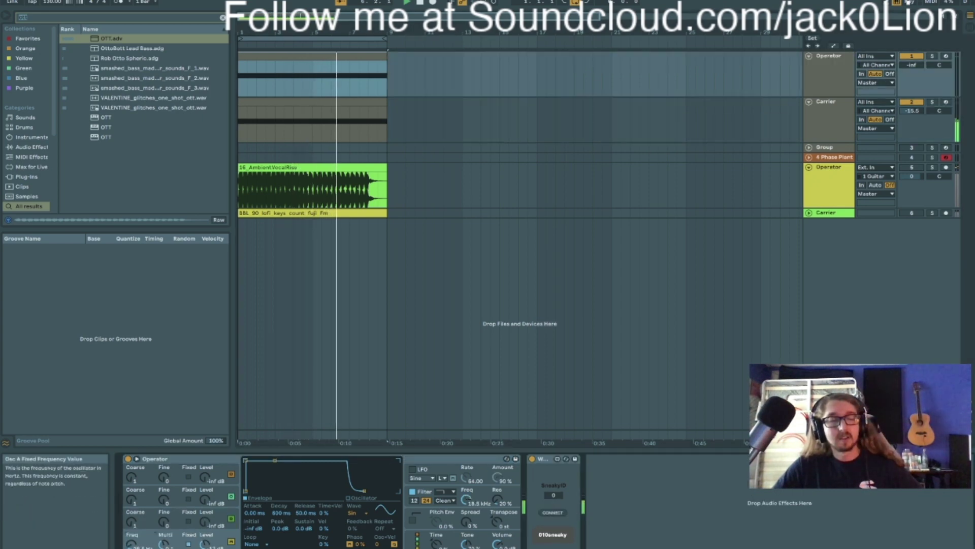
pyautogui.click(830, 115)
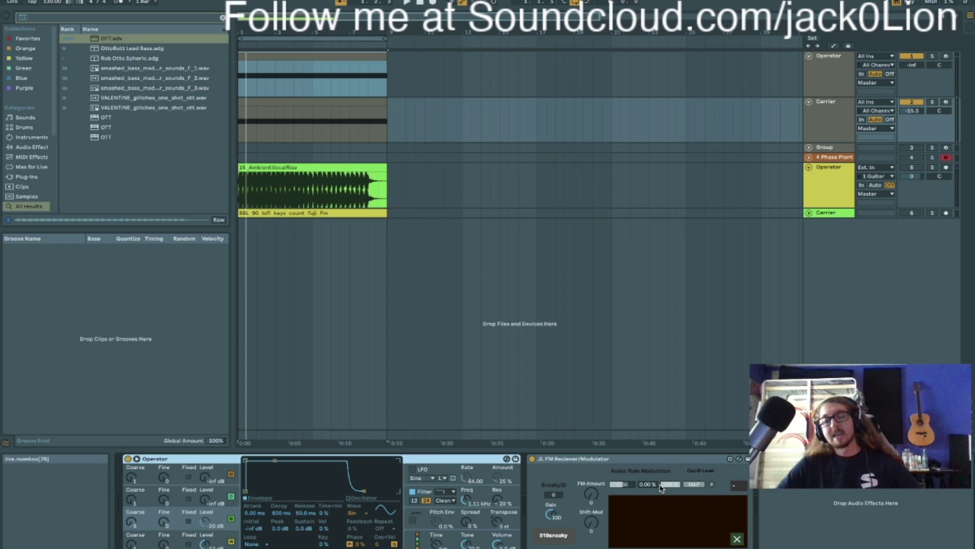
# Try adjusting the 0.00 % modulation range value in the JL FM Reciever/Modulator and play the arrangement to listen.
pyautogui.moveTo(649, 485); pyautogui.dragTo(649, 480)
pyautogui.press('space')
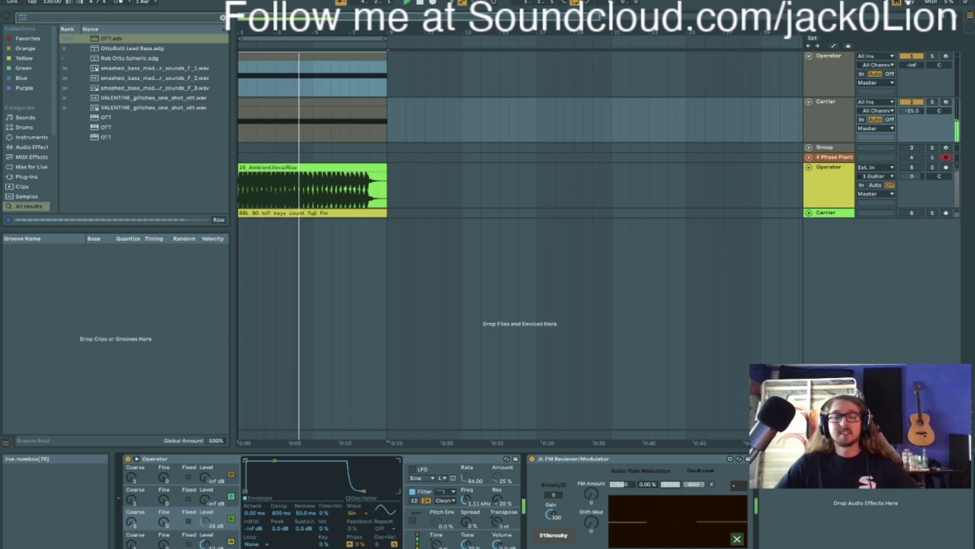
pyautogui.press('space')
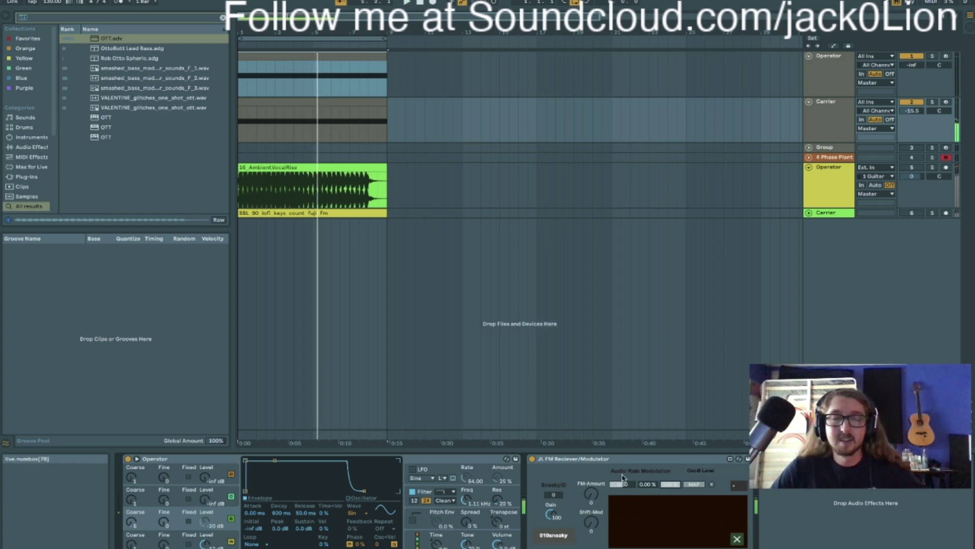
# Activate the 4 Phase Plant track and deactivate the Carrier and first Operator tracks.
pyautogui.click(810, 157)
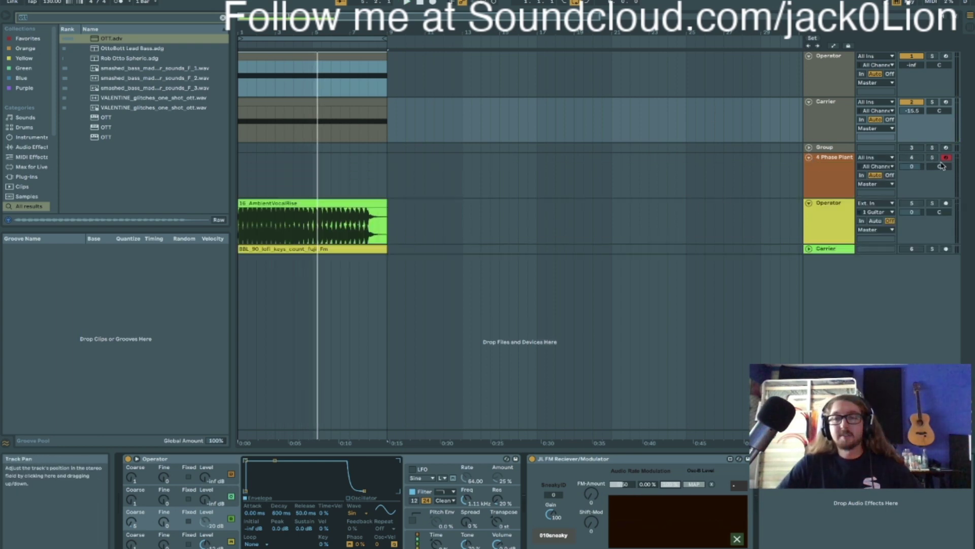
pyautogui.click(912, 157)
pyautogui.click(915, 103)
pyautogui.click(910, 56)
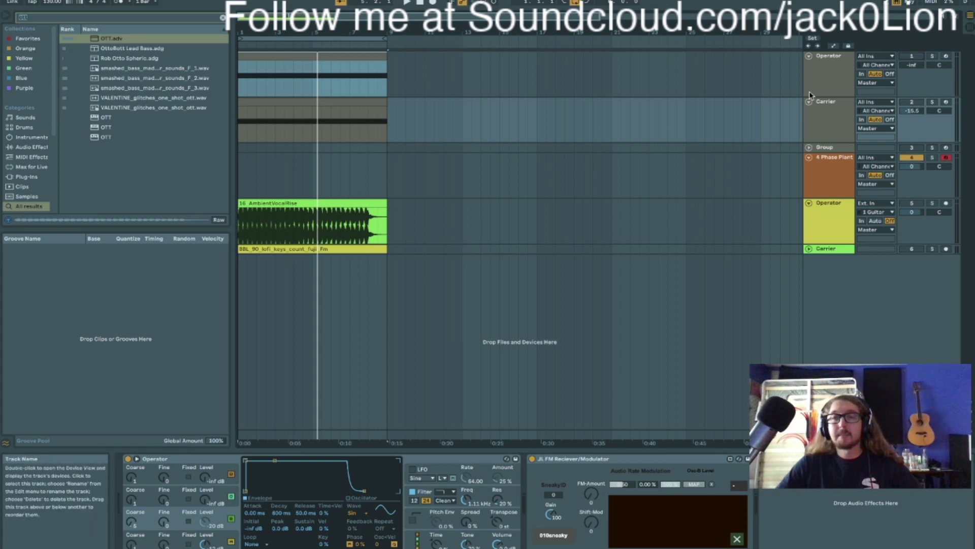
# Collapse both Operator tracks and the upper Carrier track, and open the Phase Plant plug-in window.
pyautogui.click(809, 56)
pyautogui.click(809, 65)
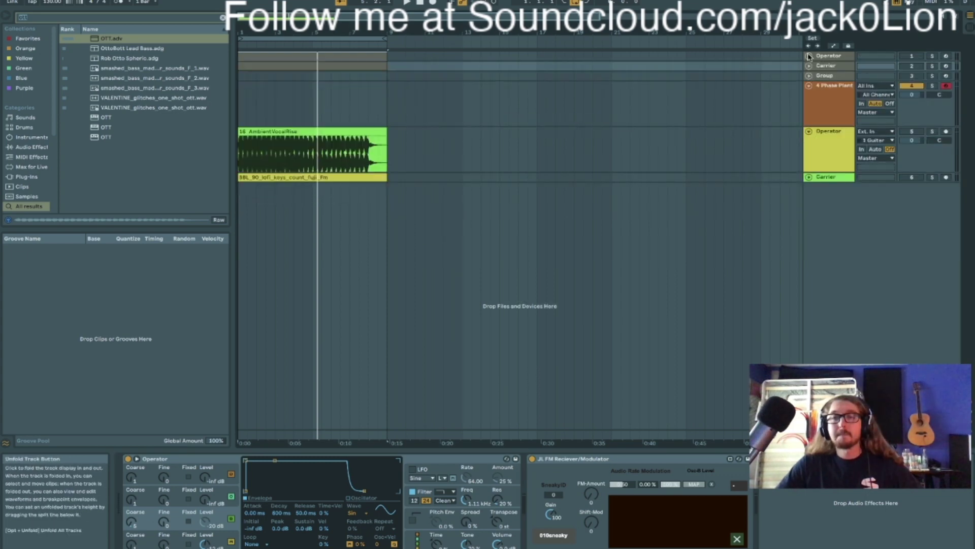
pyautogui.click(809, 131)
pyautogui.click(834, 106)
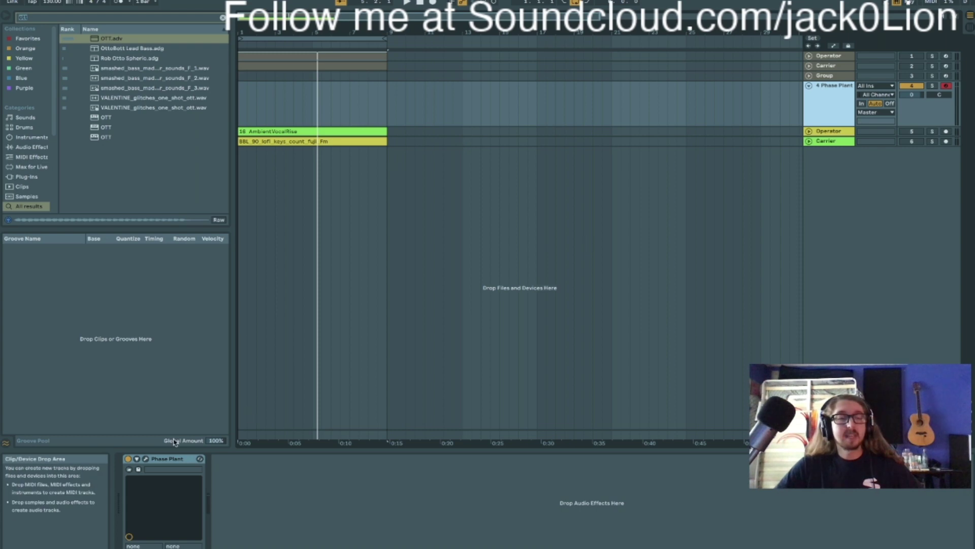
pyautogui.click(146, 459)
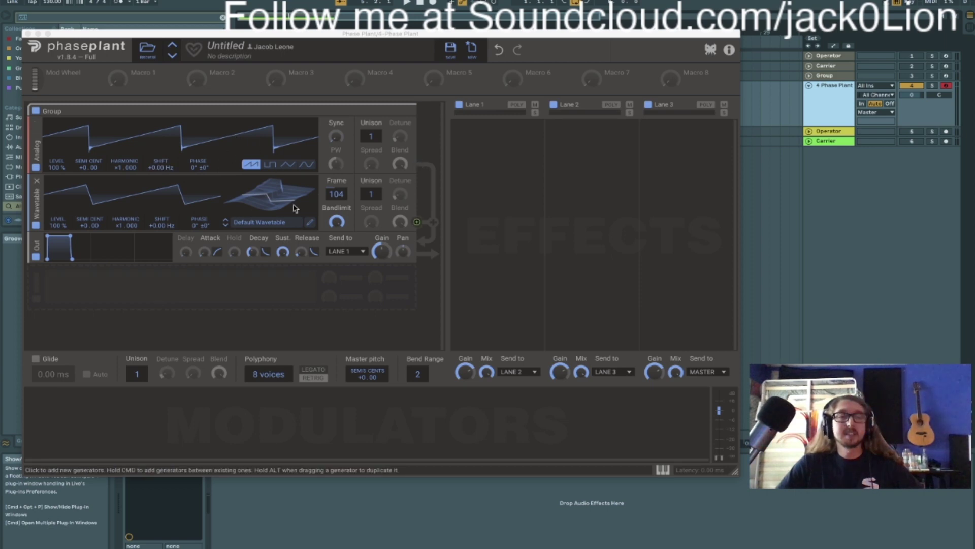
# Try modulating the Wavetable oscillator's phase and shift from the Analog oscillator, removing each modulation again.
pyautogui.click(416, 164)
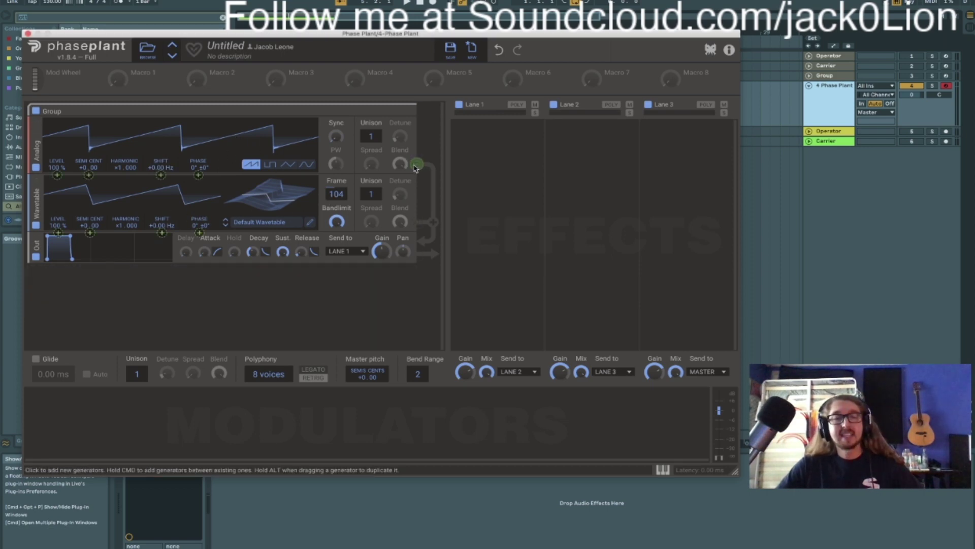
pyautogui.moveTo(177, 220); pyautogui.dragTo(201, 170)
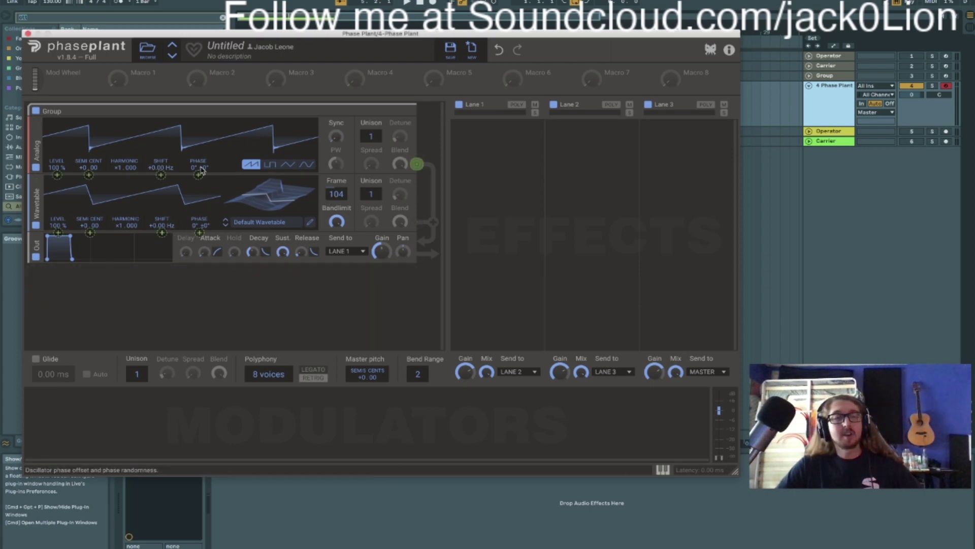
pyautogui.moveTo(201, 231); pyautogui.dragTo(199, 266)
pyautogui.doubleClick(199, 233)
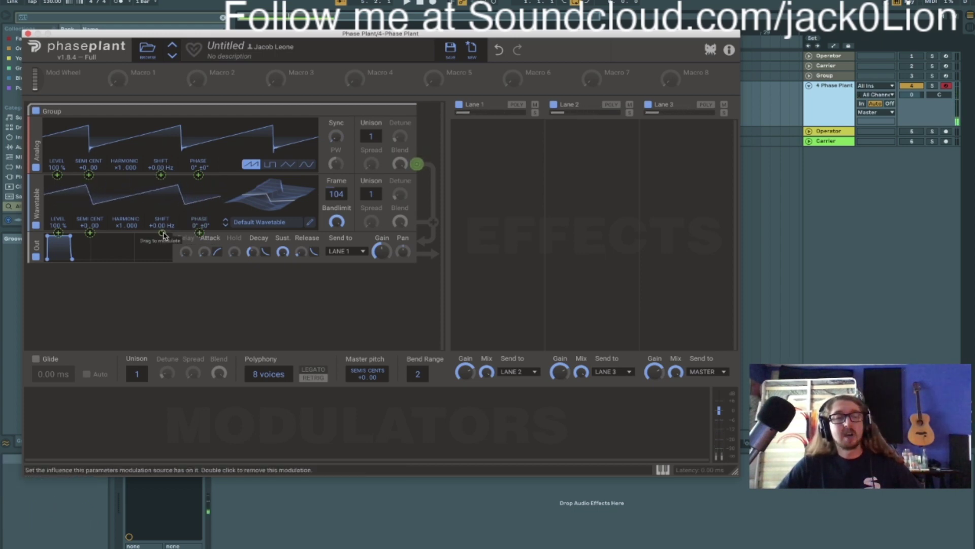
pyautogui.moveTo(162, 232)
pyautogui.mouseDown()
pyautogui.moveTo(163, 188)
pyautogui.moveTo(163, 232)
pyautogui.mouseUp()
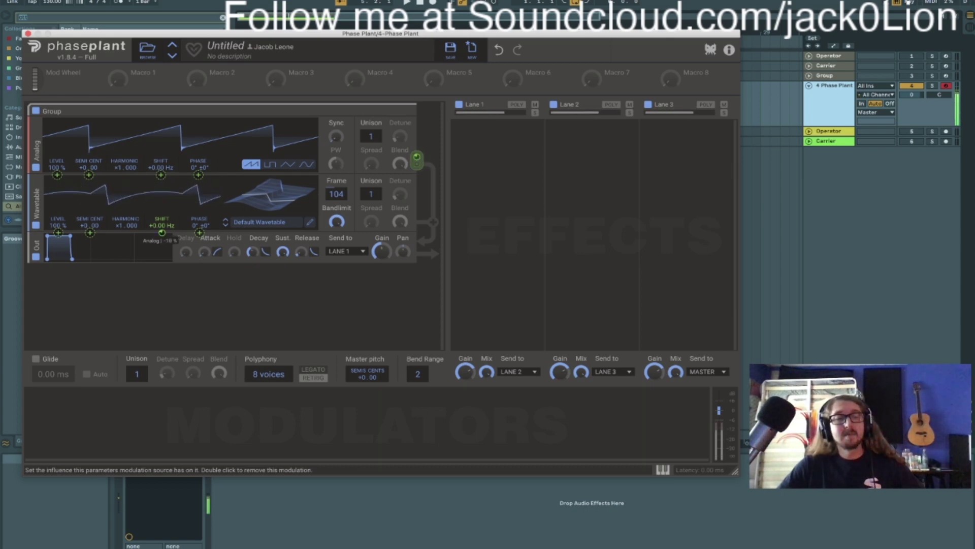
pyautogui.doubleClick(161, 233)
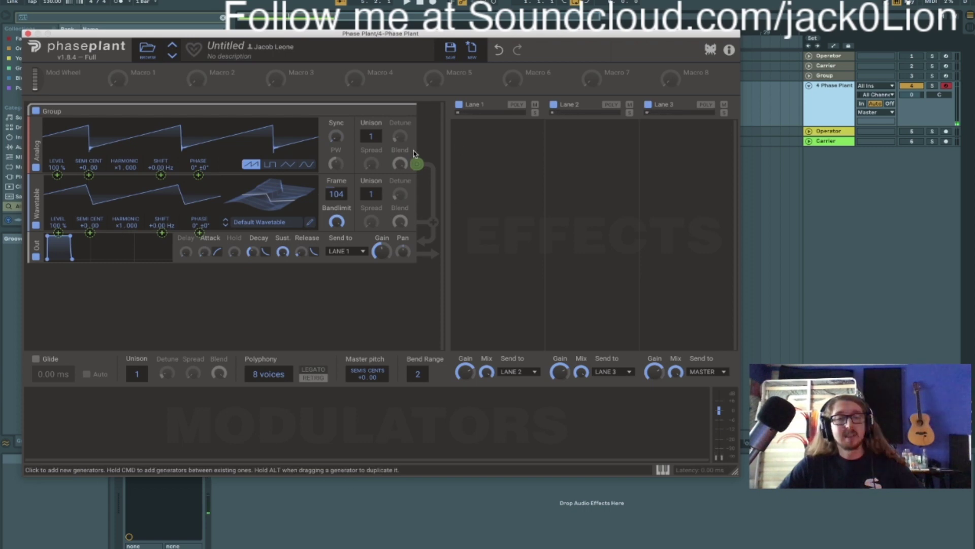
# Add a Delay effect to Phase Plant's Lane 1 and check it for modulation targets from the Wavetable oscillator.
pyautogui.click(502, 140)
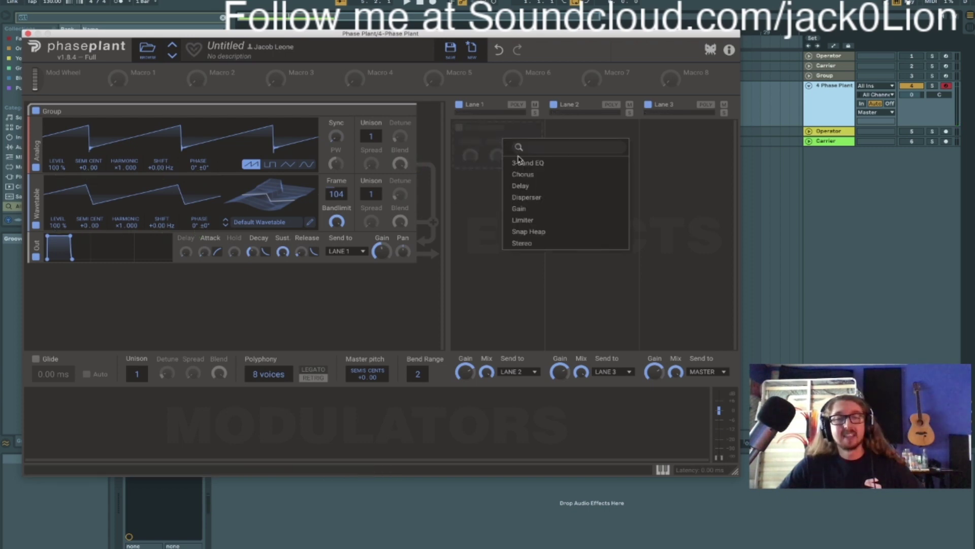
pyautogui.click(524, 185)
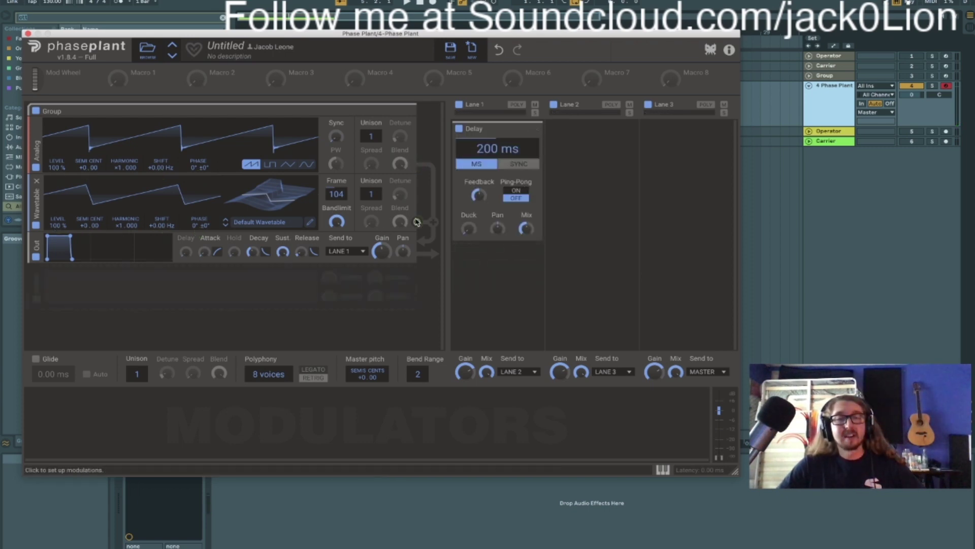
pyautogui.click(416, 222)
pyautogui.moveTo(481, 233); pyautogui.dragTo(479, 198)
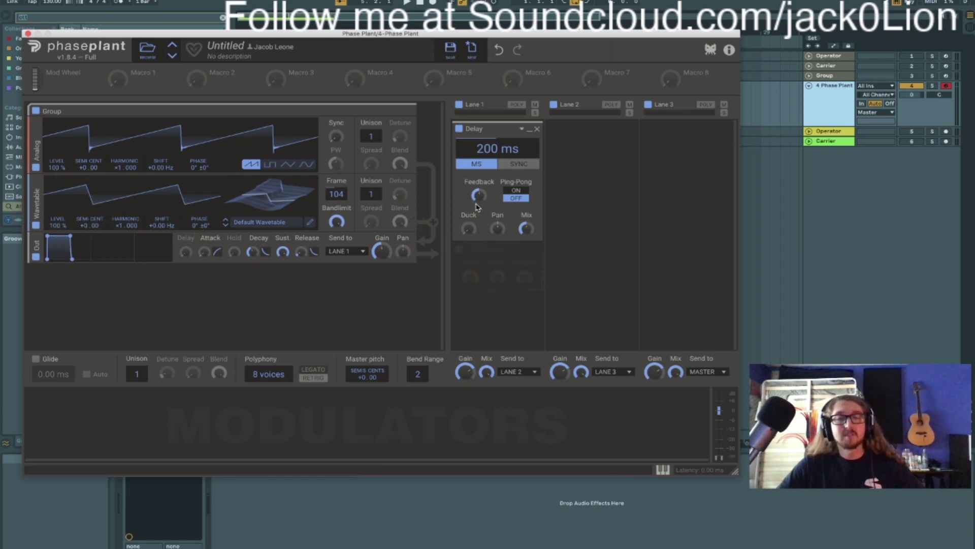
pyautogui.click(28, 34)
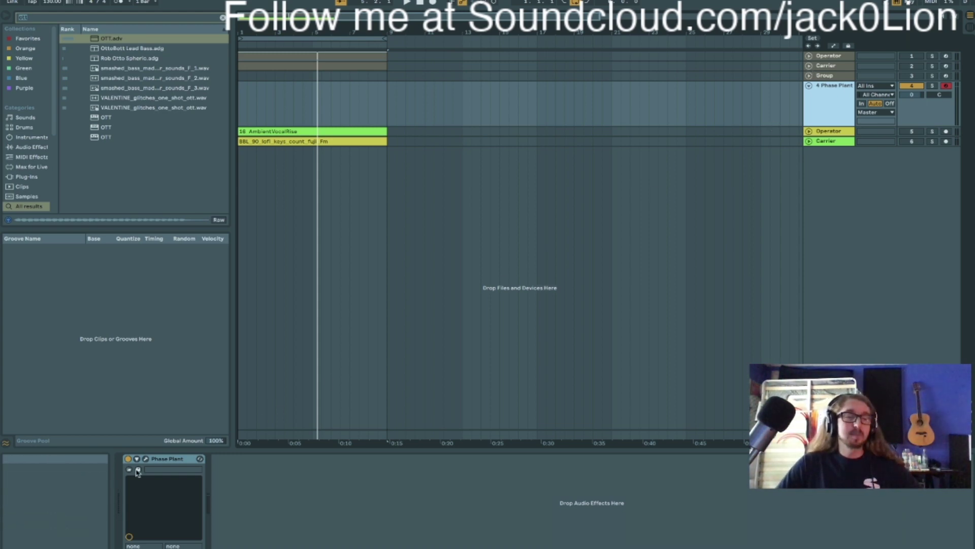
pyautogui.click(146, 458)
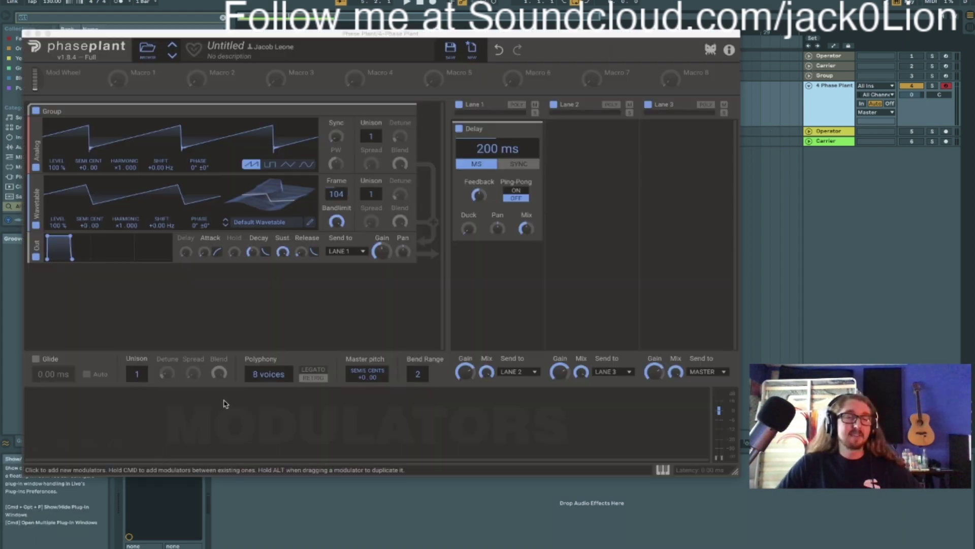
pyautogui.click(29, 35)
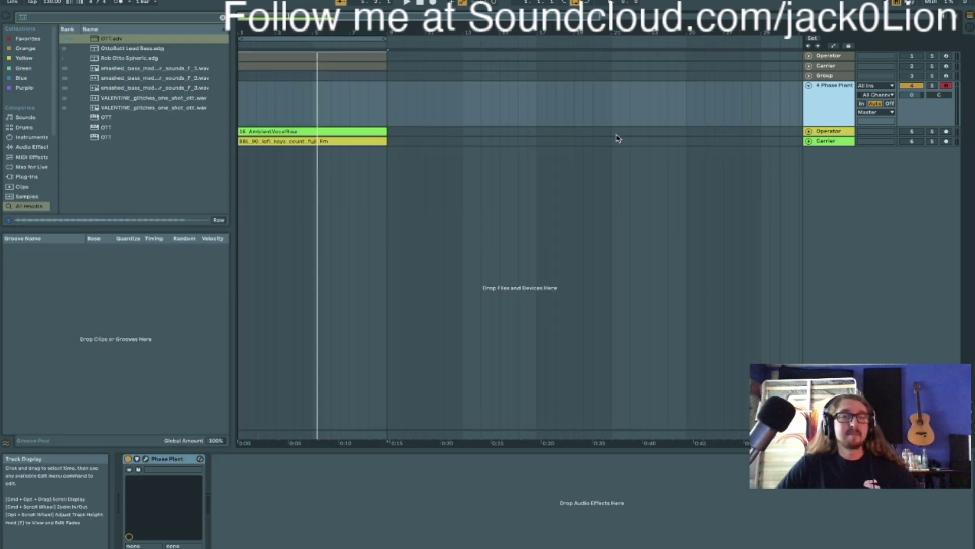
# Collapse the upper Carrier and 4 Phase Plant tracks, and expand the Group track to show its Instrument Rack.
pyautogui.click(809, 66)
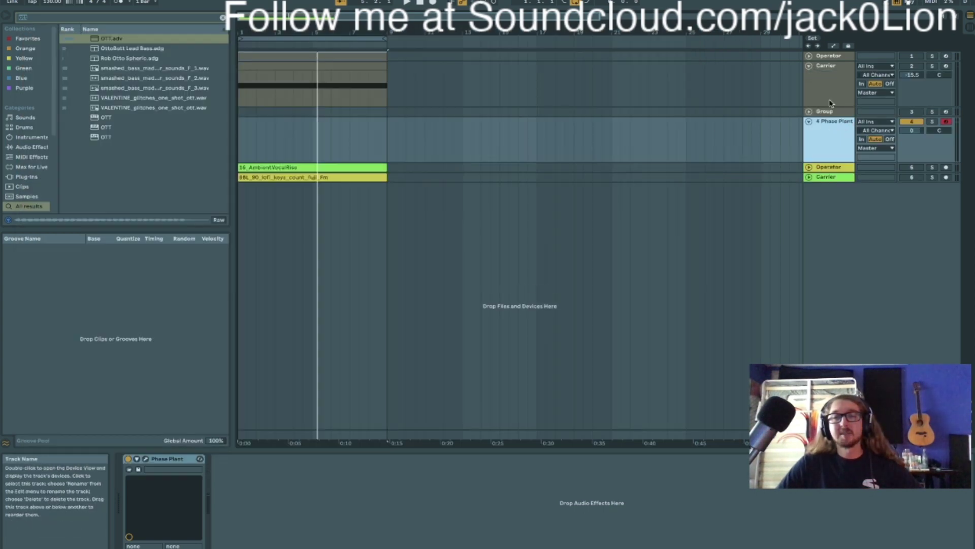
pyautogui.click(825, 71)
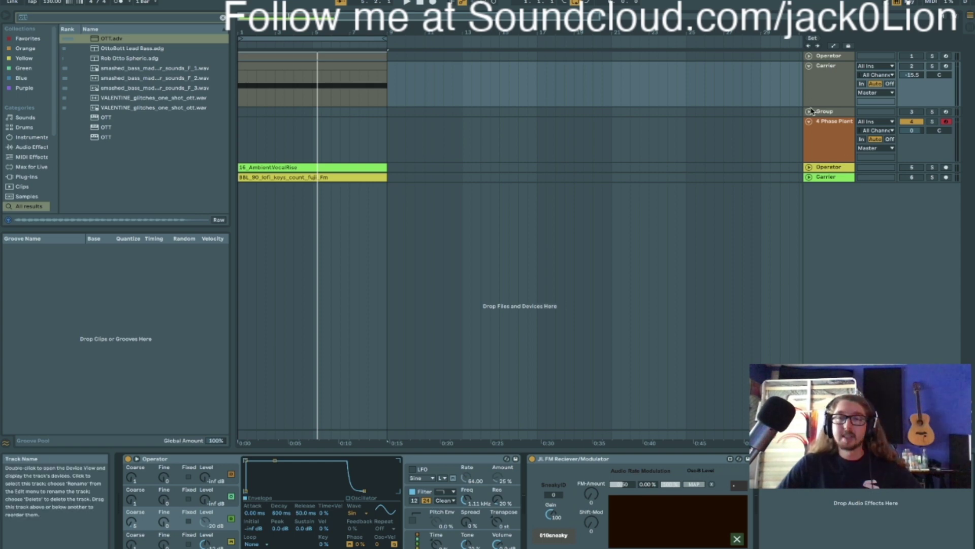
pyautogui.click(809, 67)
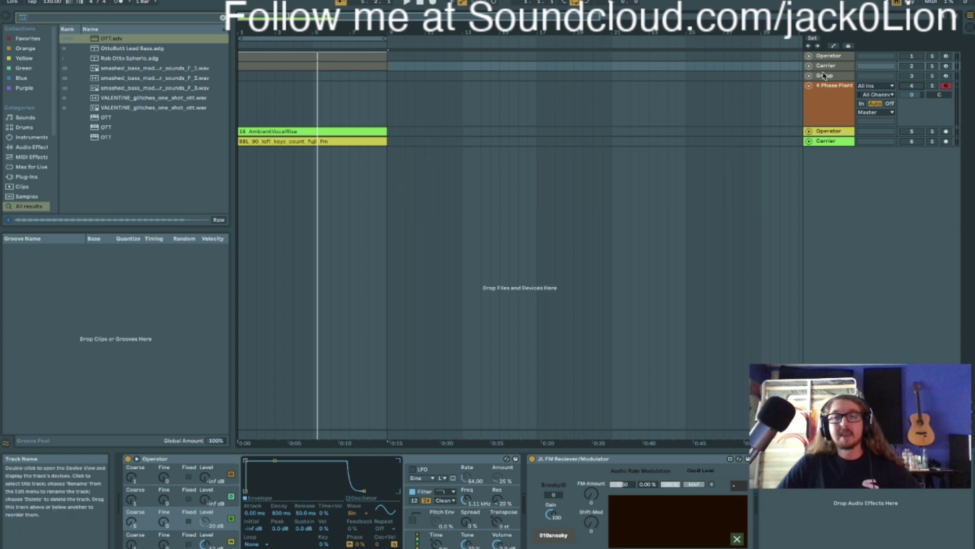
pyautogui.click(809, 85)
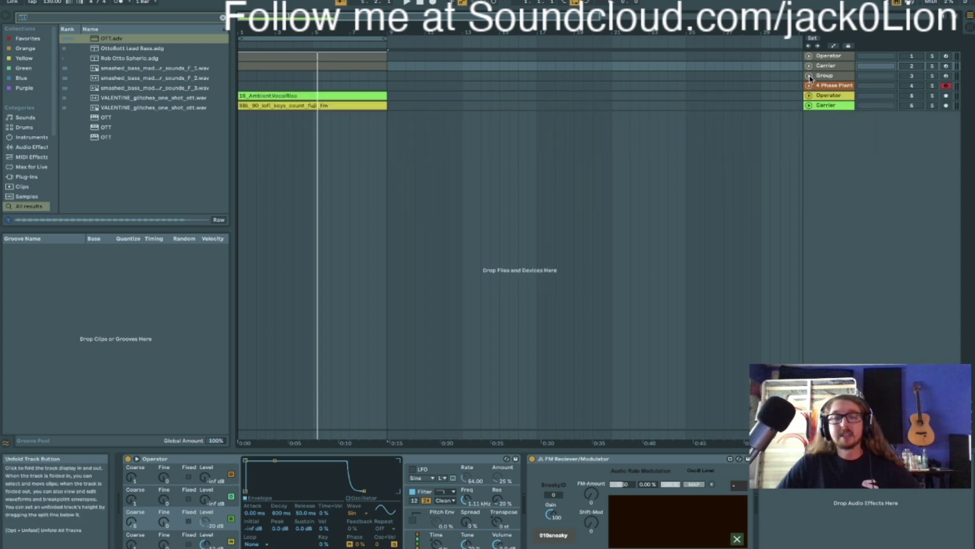
pyautogui.click(809, 76)
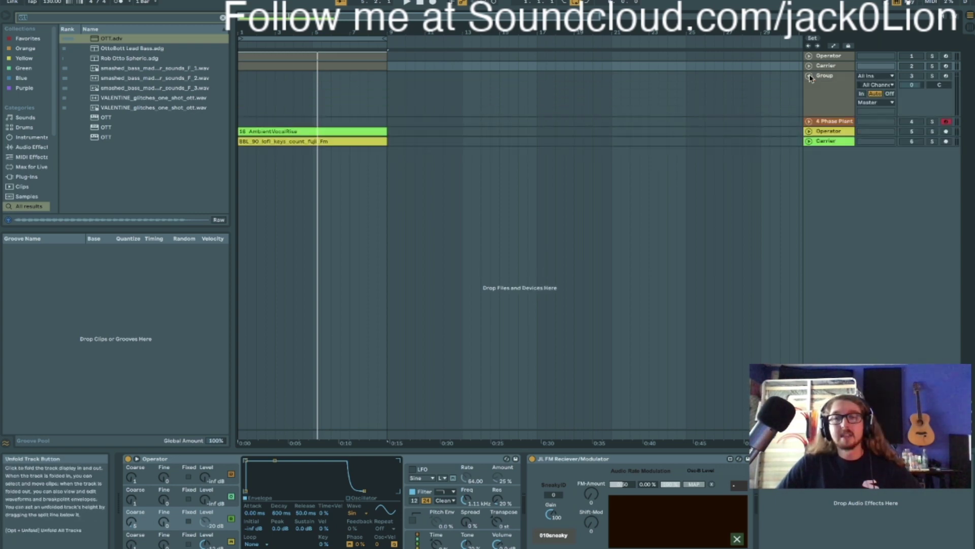
pyautogui.click(811, 108)
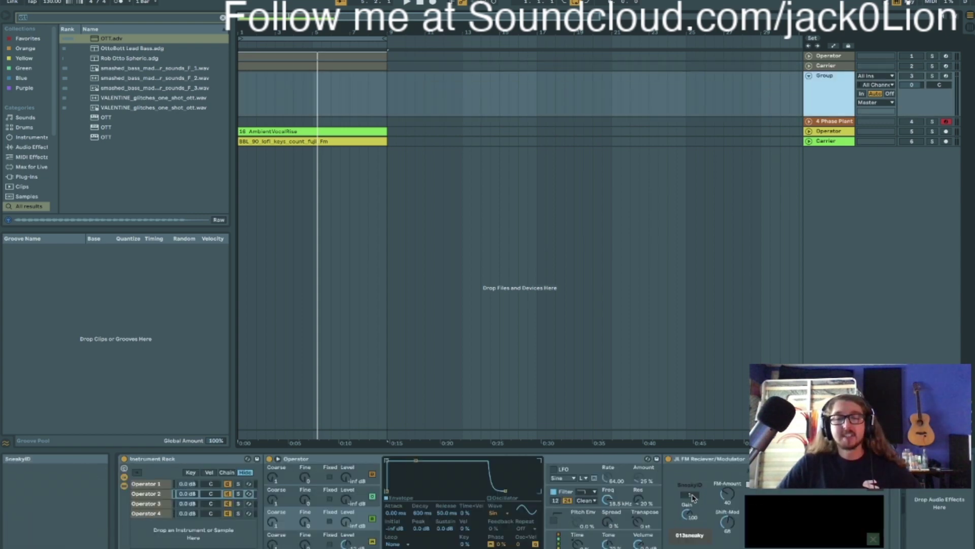
# Inspect the Operator 1 and Operator 2 chains in the Instrument Rack, ending on the Operator 1 chain's Operator device.
pyautogui.click(150, 484)
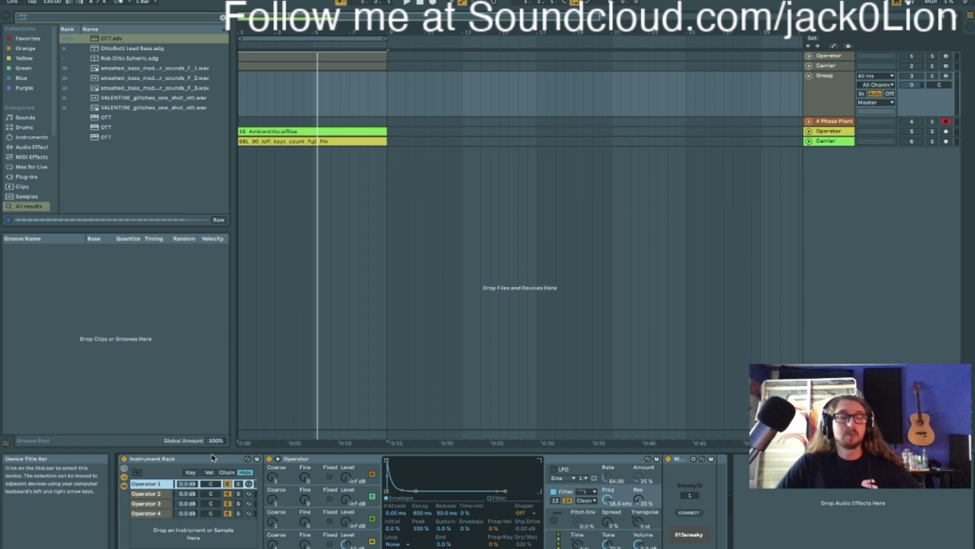
pyautogui.click(152, 494)
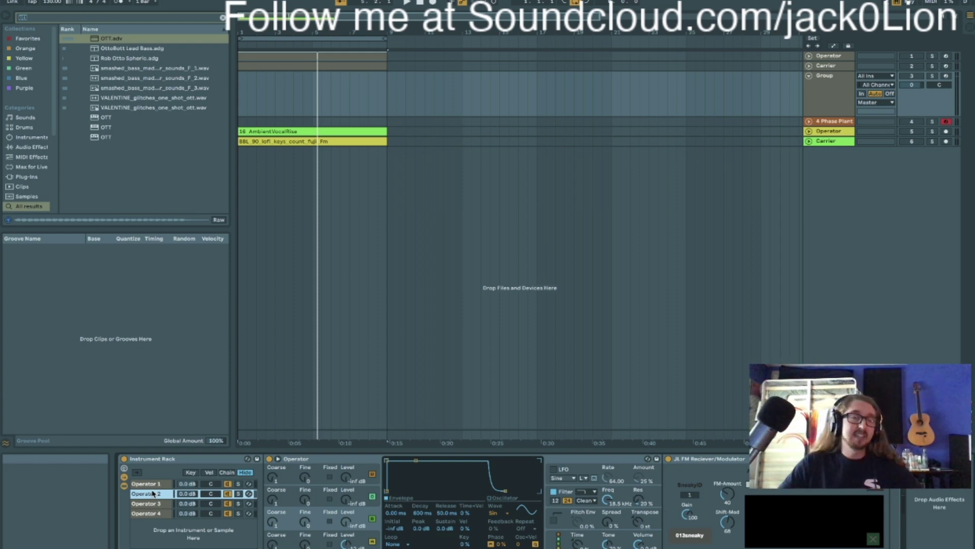
pyautogui.click(161, 484)
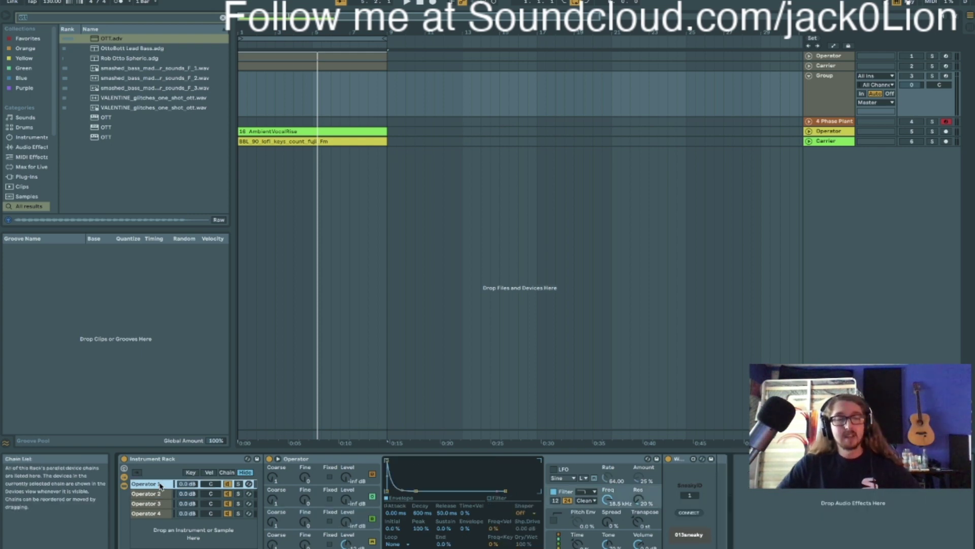
pyautogui.click(311, 459)
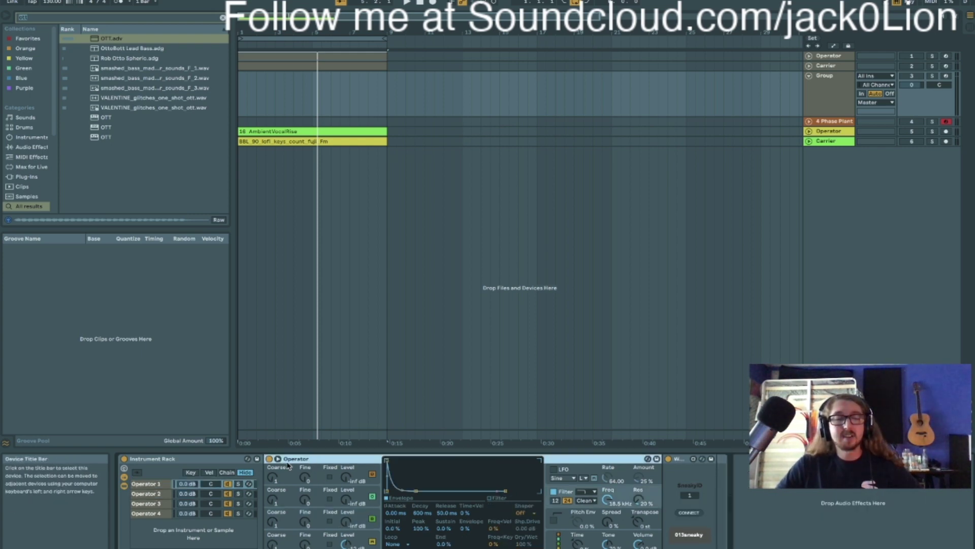
# Inspect the rack's Operator 2, Operator 4 and Operator 1 chains, comparing them with the upper Operator and Carrier tracks' devices.
pyautogui.click(164, 494)
pyautogui.click(162, 513)
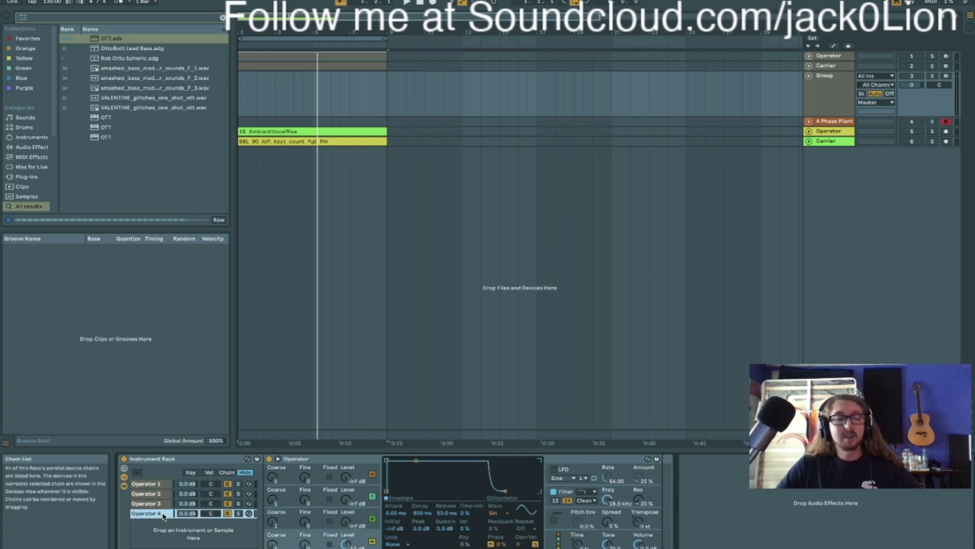
pyautogui.click(161, 483)
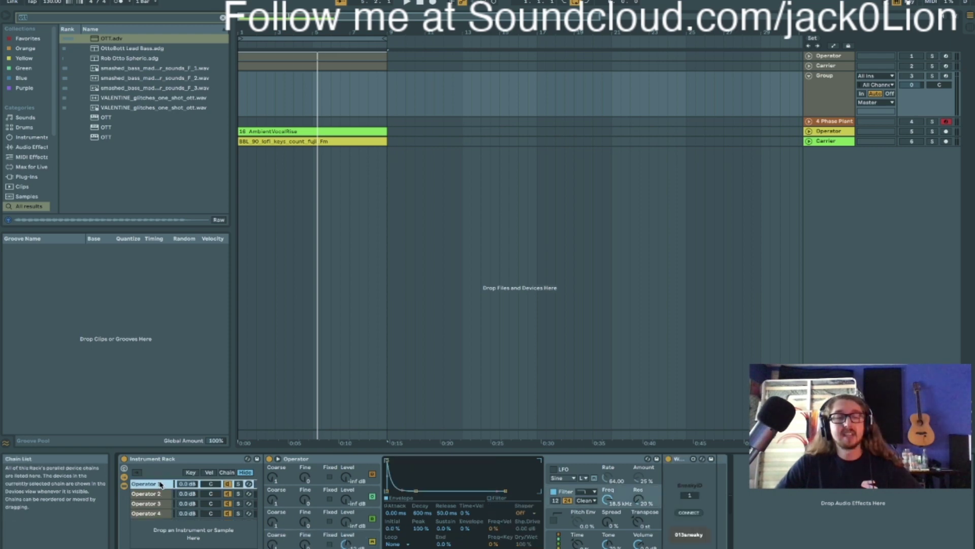
pyautogui.click(830, 66)
pyautogui.keyDown('shift'); pyautogui.click(832, 57); pyautogui.keyUp('shift')
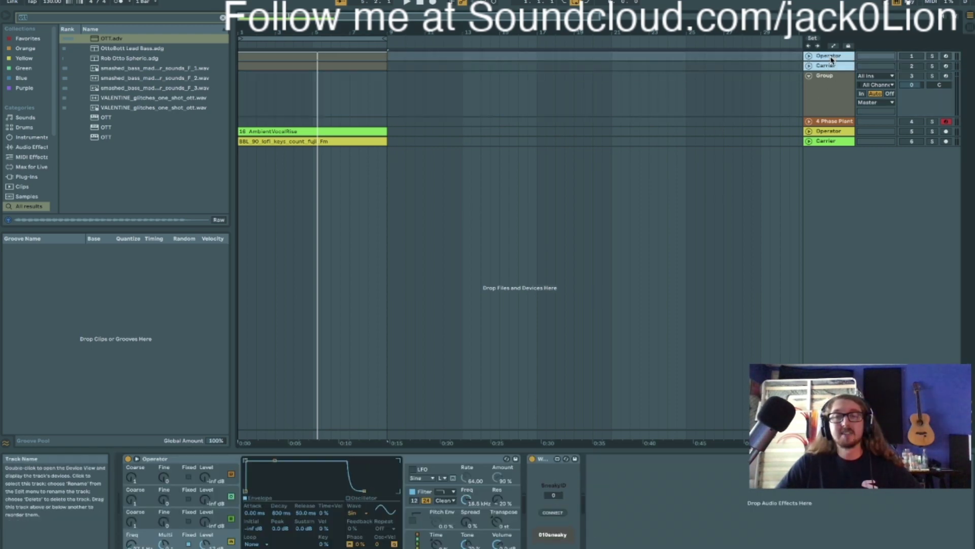
pyautogui.click(834, 79)
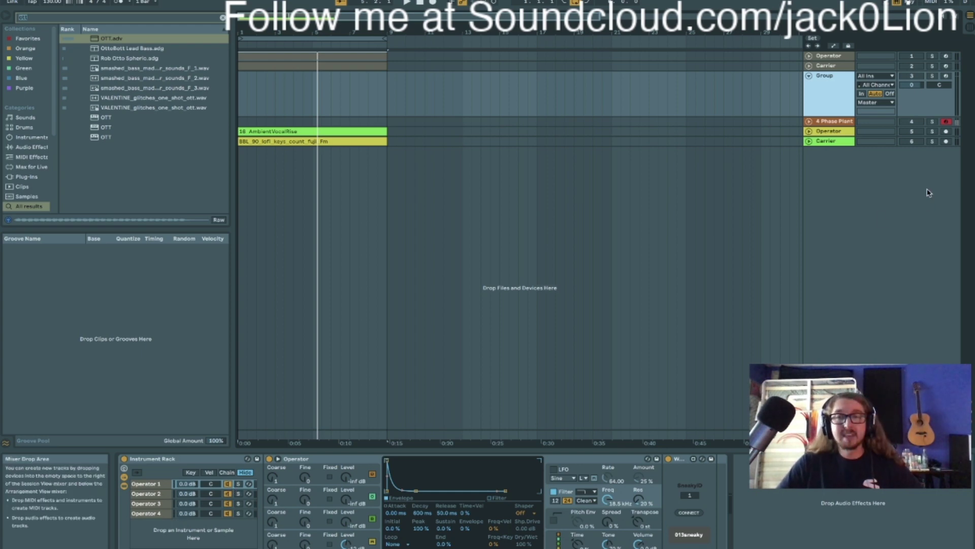
# Activate and arm the Group track, and select the JL FM Reciever/Modulator in the rack's Operator 2 chain.
pyautogui.click(913, 76)
pyautogui.click(915, 78)
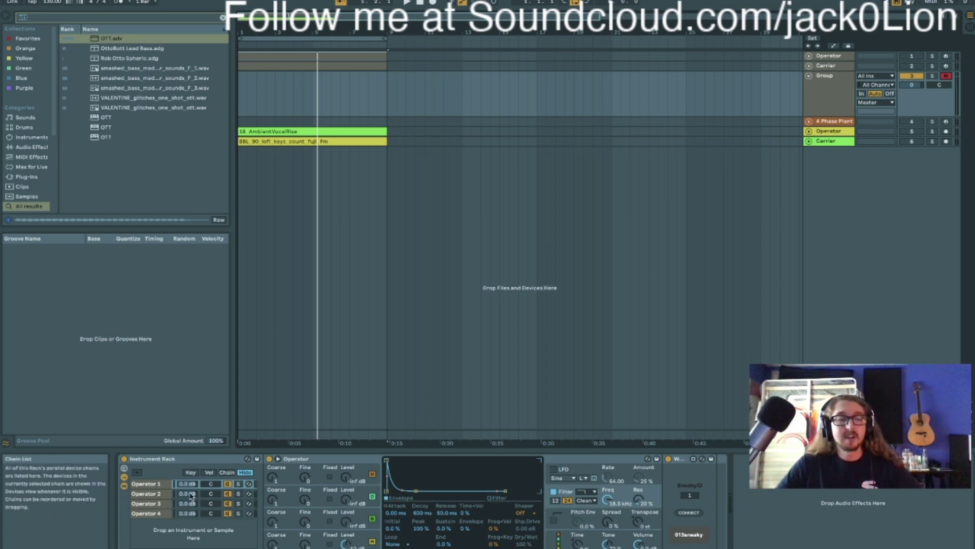
pyautogui.click(162, 494)
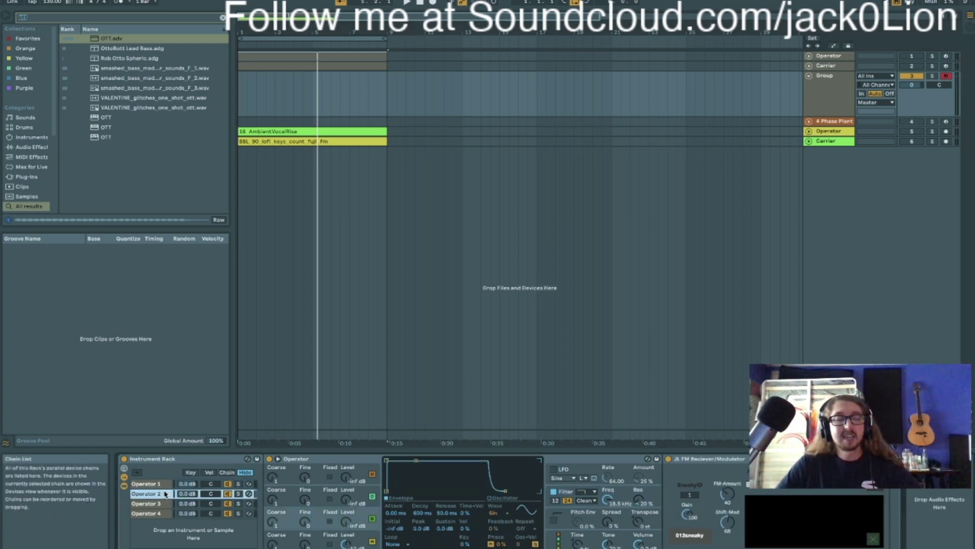
pyautogui.click(720, 460)
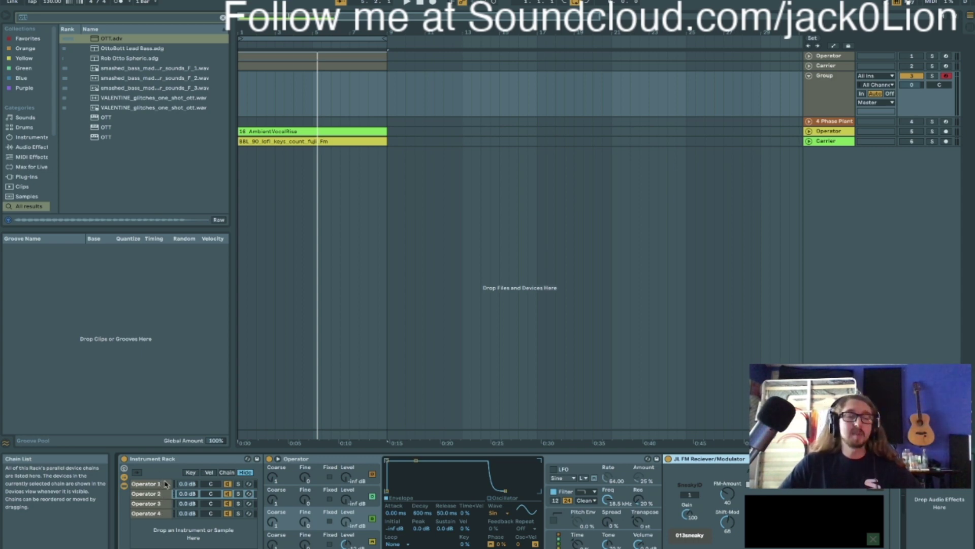
# Collapse and deactivate the Group track, and expand and activate the lower Operator and Carrier audio tracks.
pyautogui.click(808, 76)
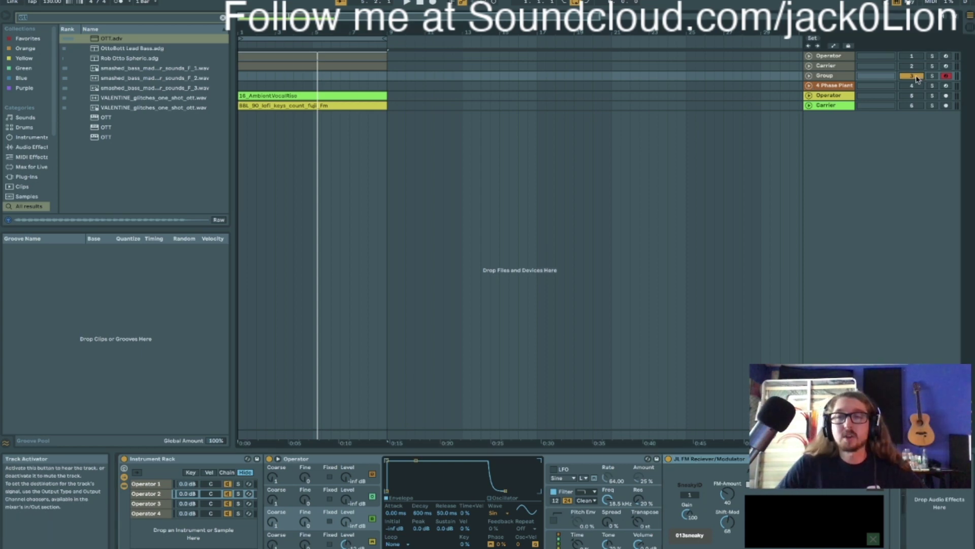
pyautogui.click(809, 95)
pyautogui.click(808, 141)
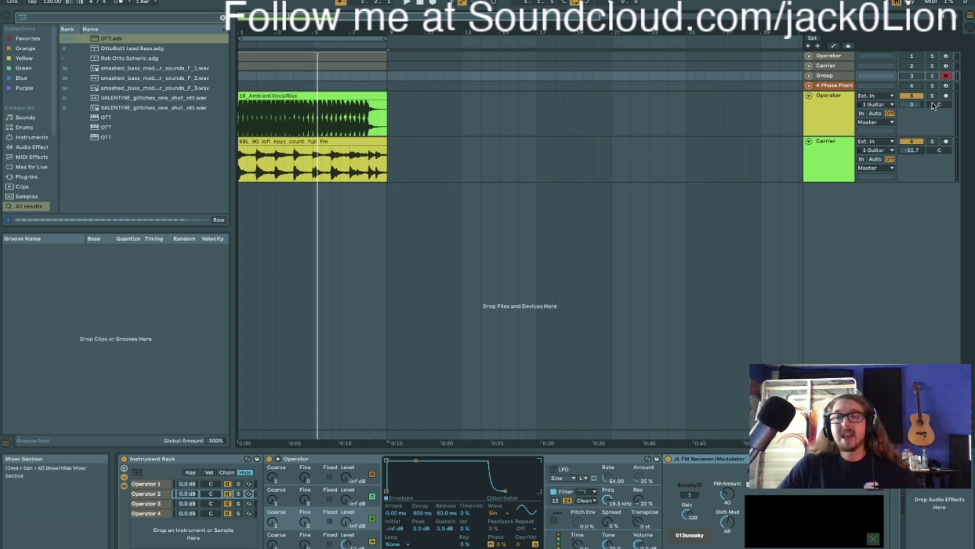
# Play the arrangement and listen to the lower Operator and Carrier tracks soloed in turn, leaving neither soloed.
pyautogui.press('space')
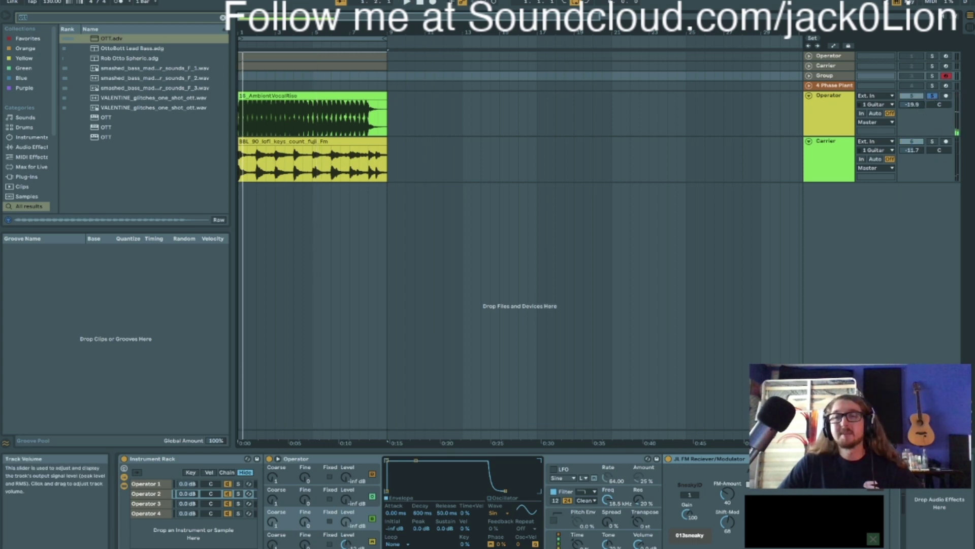
pyautogui.click(932, 97)
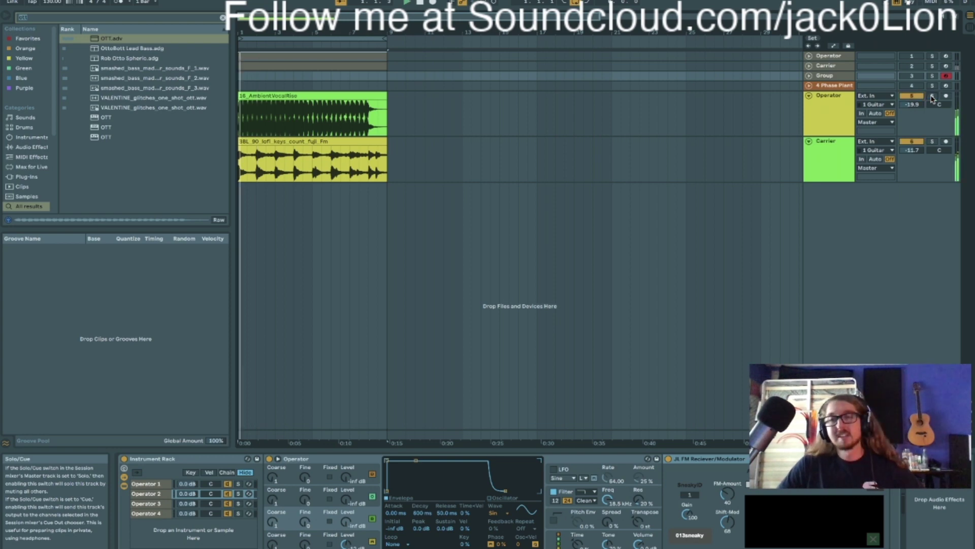
pyautogui.click(933, 141)
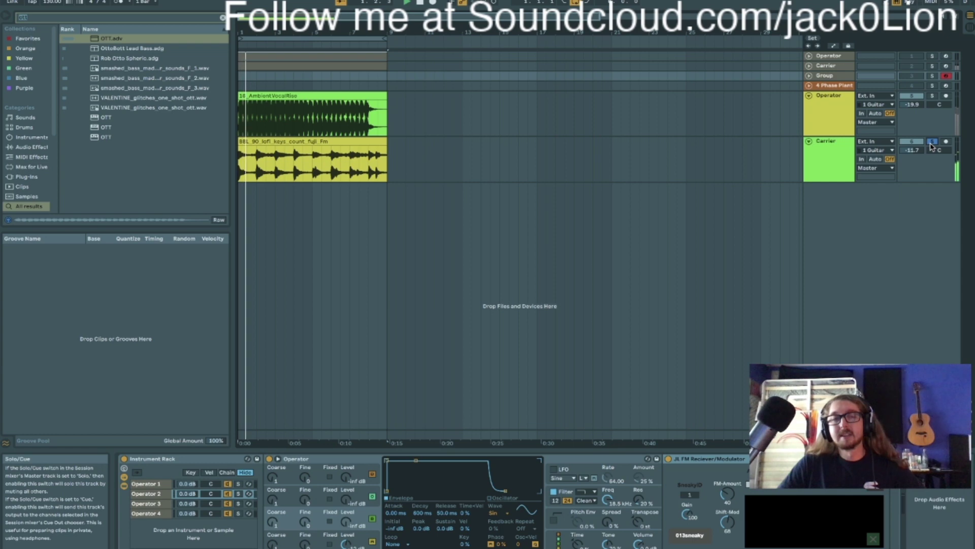
pyautogui.click(932, 142)
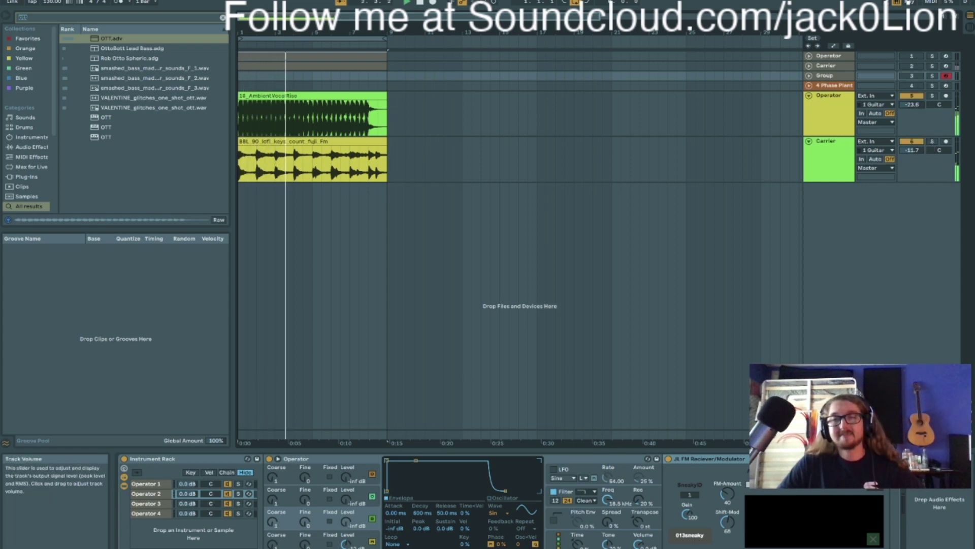
# Lower the lower Operator track's volume to -inf.
pyautogui.click(812, 108)
pyautogui.click(315, 460)
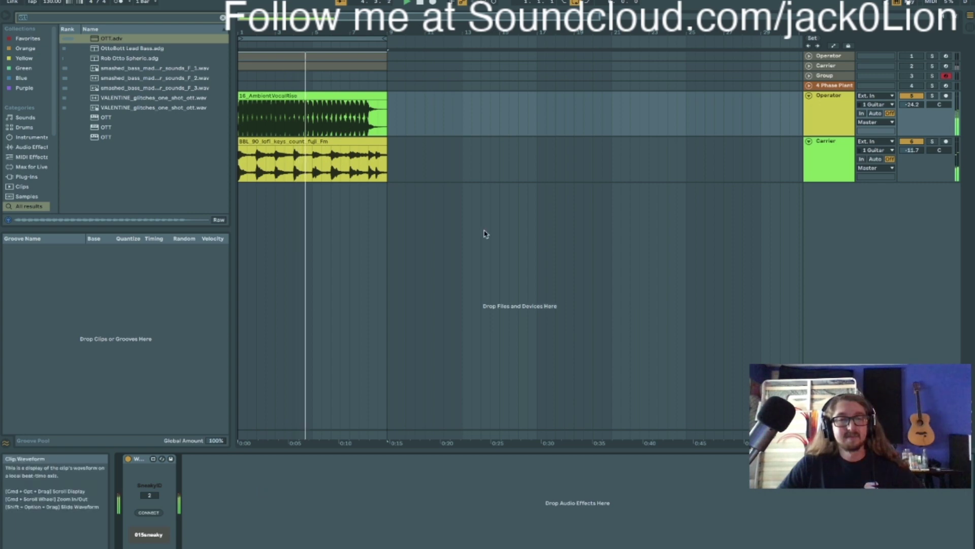
pyautogui.moveTo(913, 104); pyautogui.dragTo(912, 203)
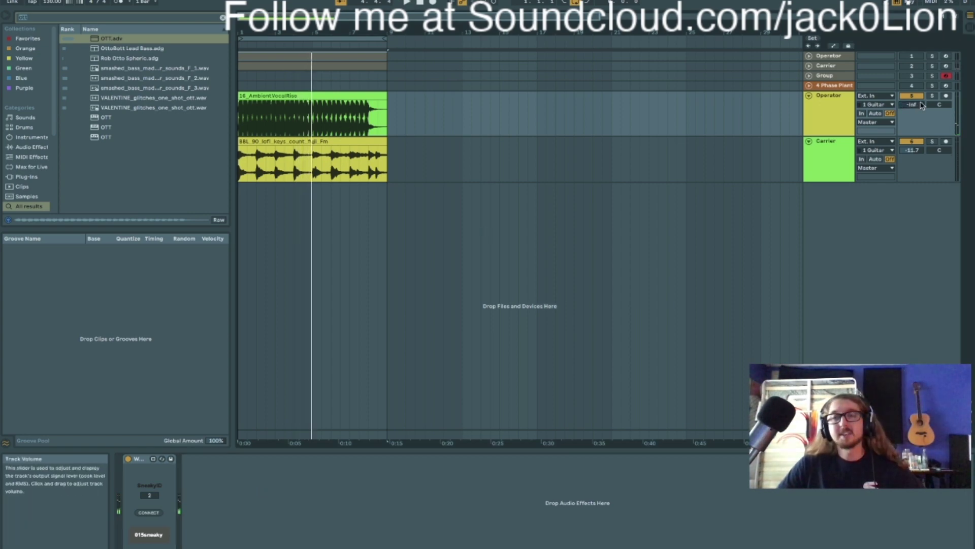
# Compare the devices of the lower Operator and Carrier tracks, and raise FM-Amount in the Carrier's JL FM Reciever/Modulator.
pyautogui.click(837, 172)
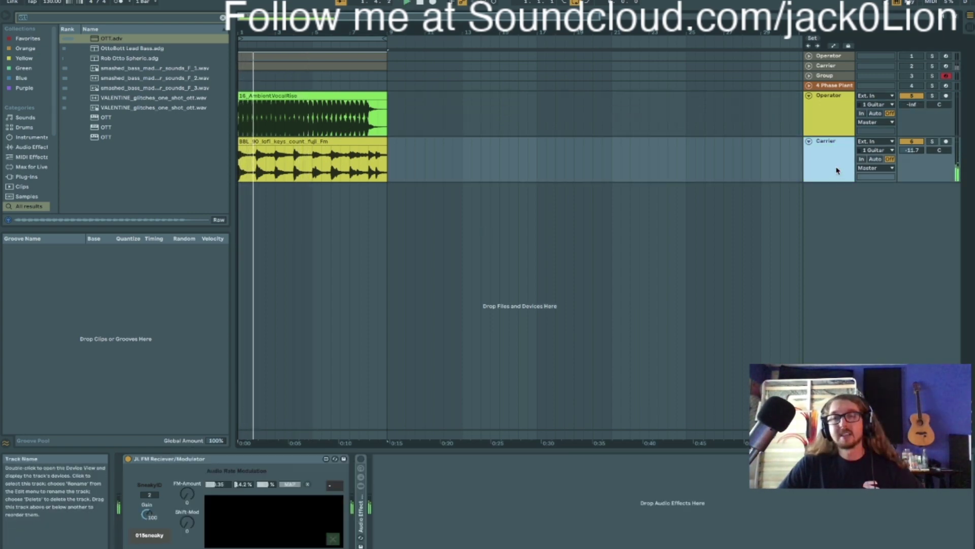
pyautogui.click(843, 132)
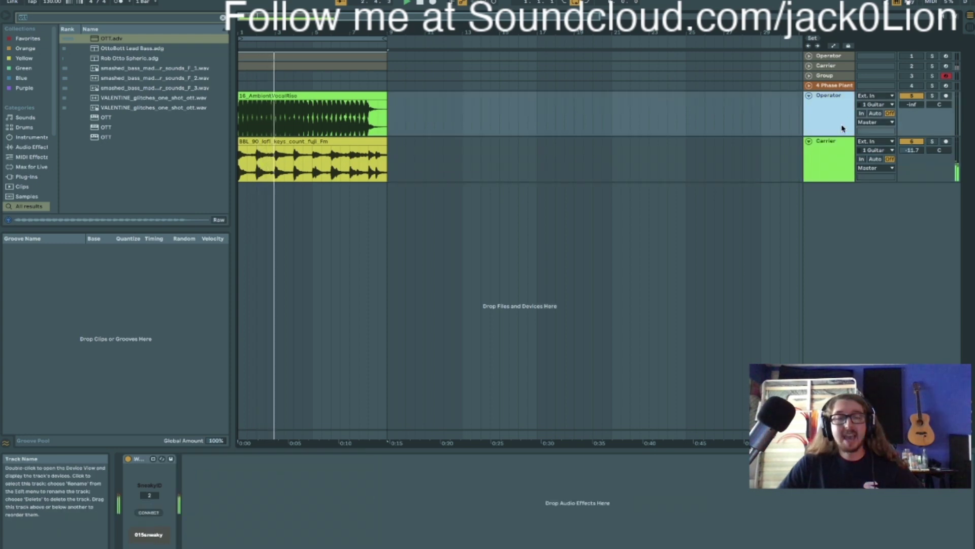
pyautogui.click(835, 178)
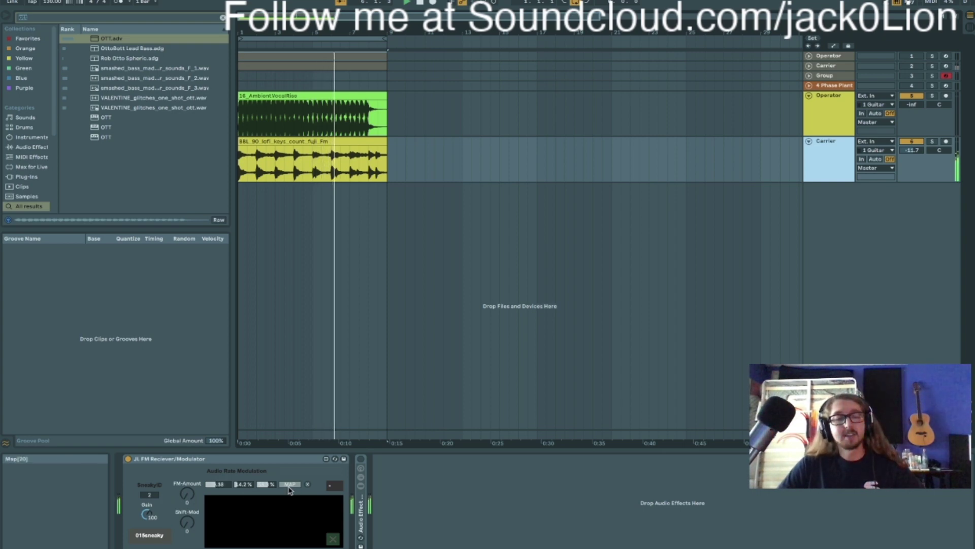
pyautogui.moveTo(187, 499); pyautogui.dragTo(187, 475)
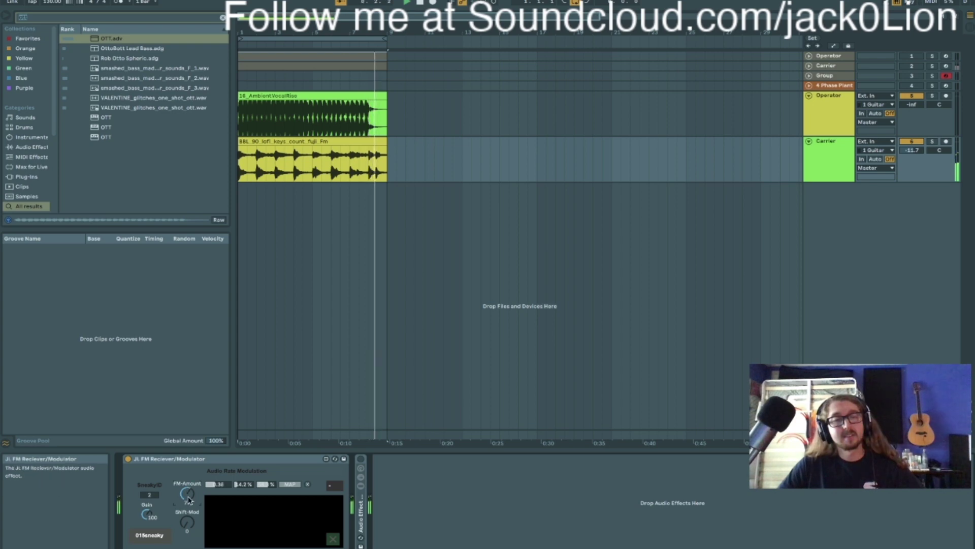
pyautogui.moveTo(188, 499); pyautogui.dragTo(188, 494)
# Set the 16_AmbientVocalRise clip's warp mode to Texture, and raise its grain size, flux and transposition.
pyautogui.doubleClick(321, 96)
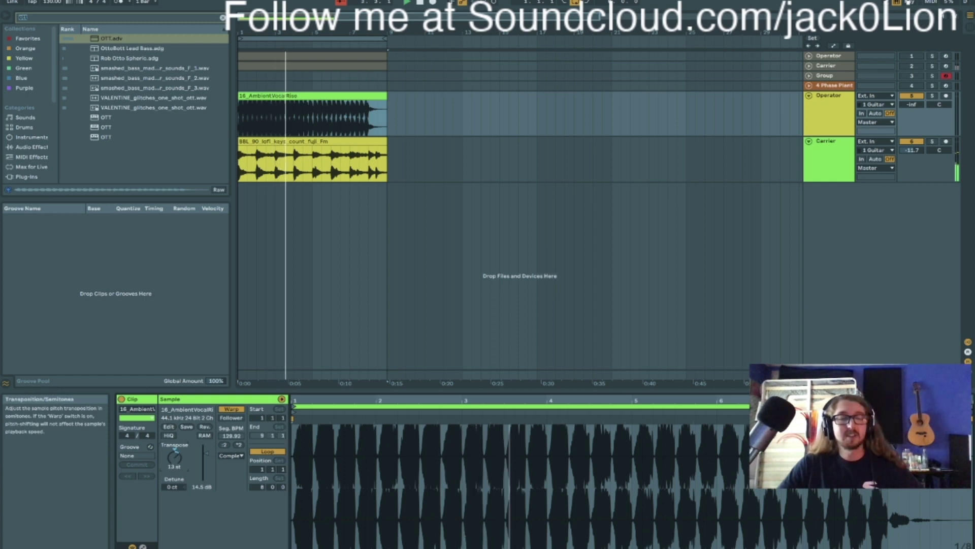
pyautogui.click(231, 455)
pyautogui.click(224, 470)
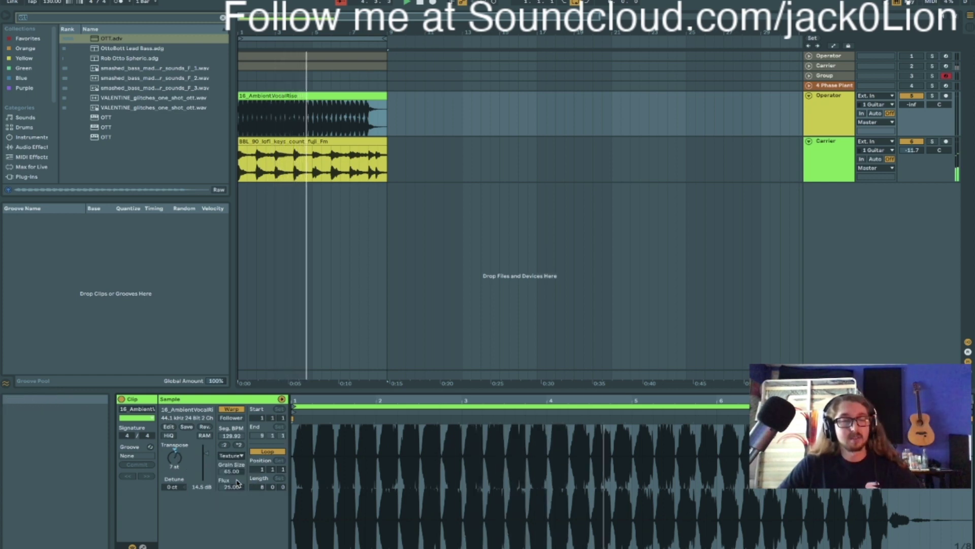
pyautogui.moveTo(225, 471); pyautogui.dragTo(178, 449)
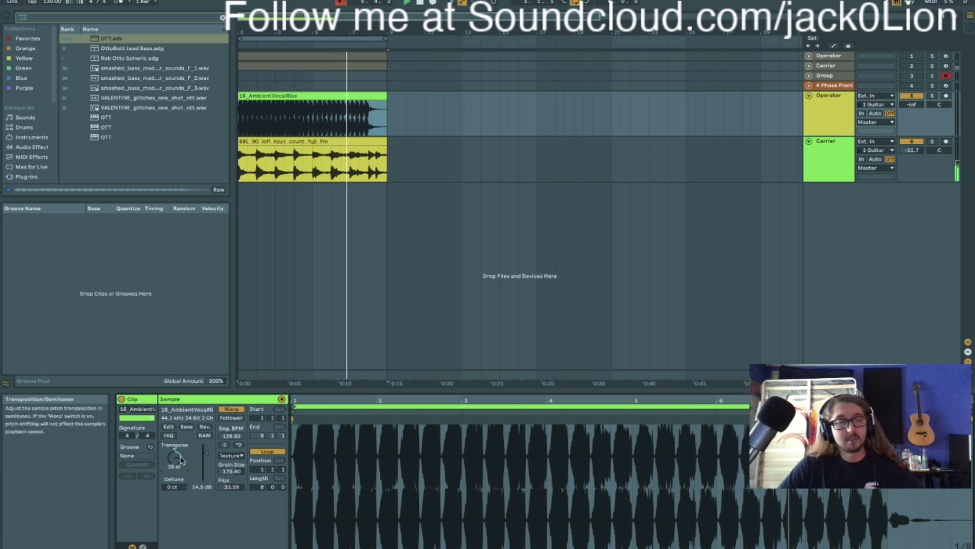
# Unfold and enable the Audio Effect Rack on the lower Carrier track.
pyautogui.click(812, 143)
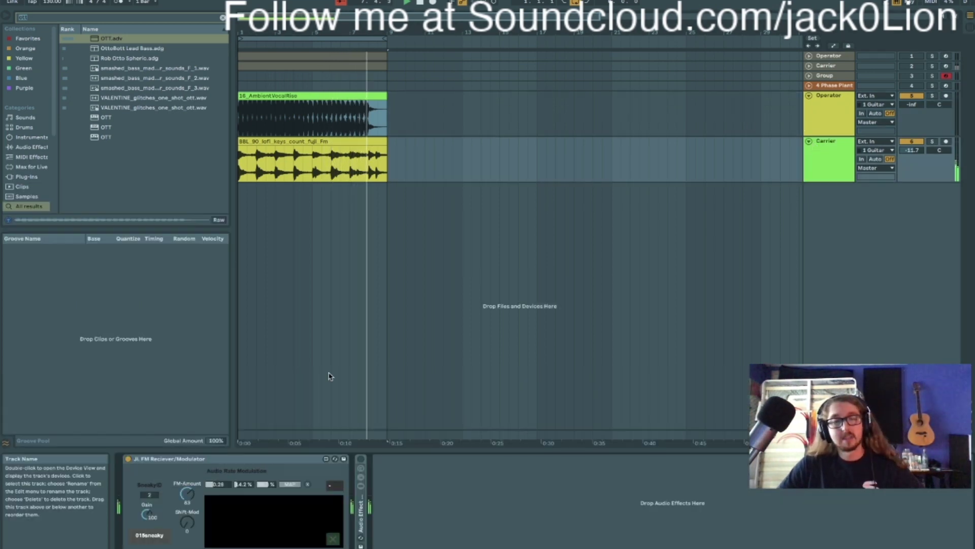
pyautogui.doubleClick(361, 501)
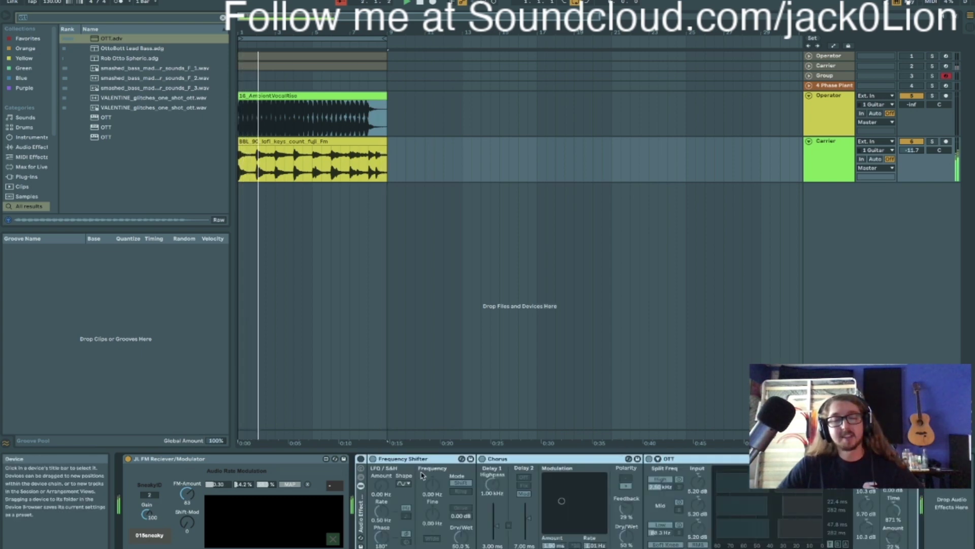
pyautogui.click(361, 459)
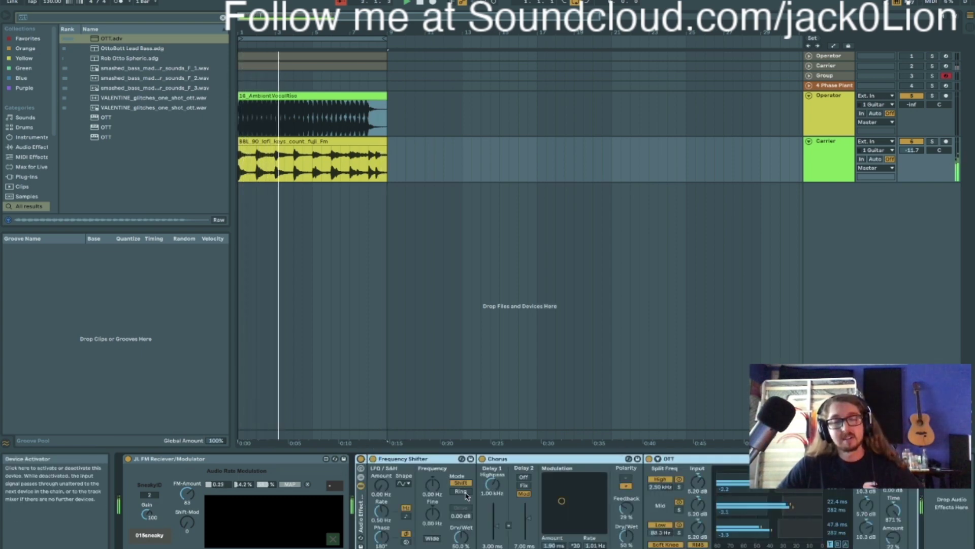
# Try the Frequency Shifter at 100% Dry/Wet, return it to 50%, and map its Fine frequency to the audio rate modulator.
pyautogui.moveTo(460, 536); pyautogui.dragTo(461, 523)
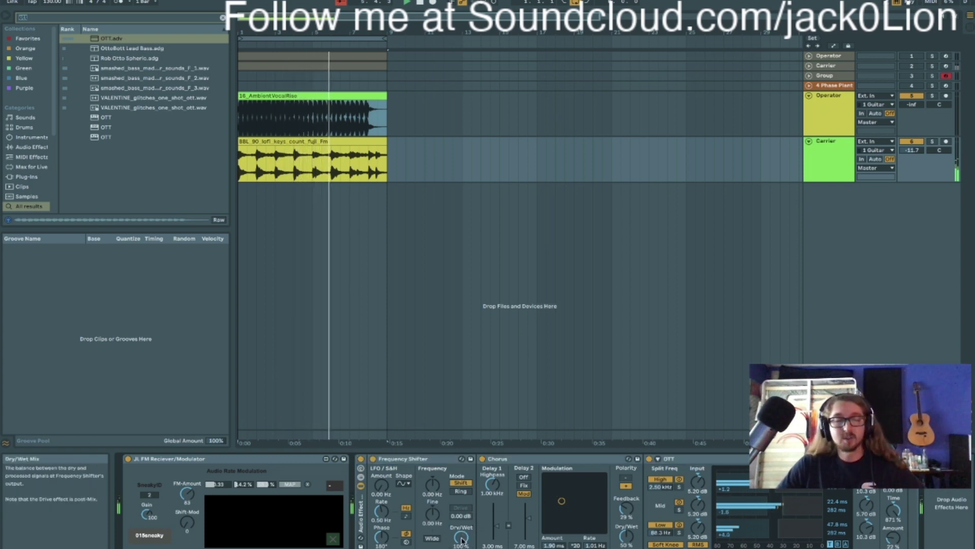
pyautogui.moveTo(461, 540); pyautogui.dragTo(461, 548)
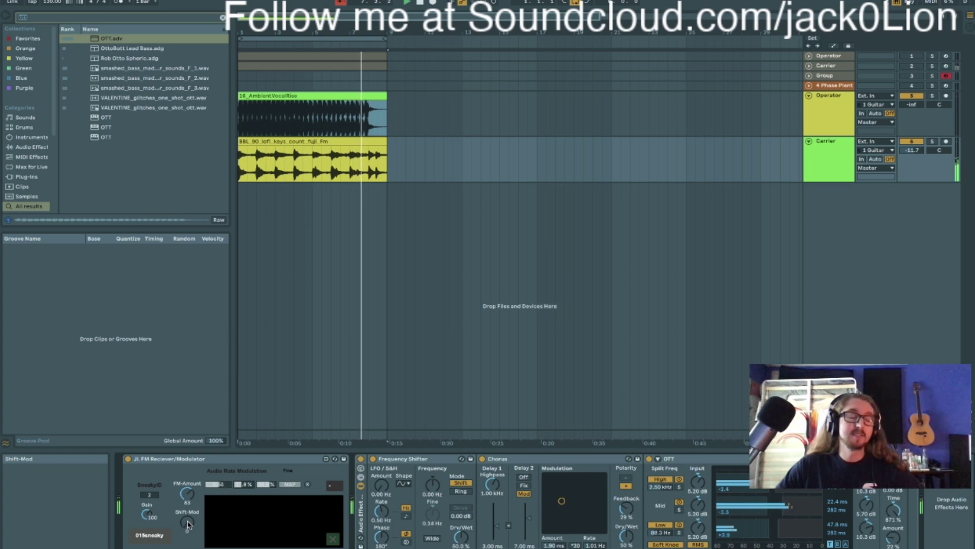
# Sweep Shift-Mod up and down on the lower Carrier's JL FM Reciever/Modulator during playback.
pyautogui.moveTo(188, 524); pyautogui.dragTo(188, 472)
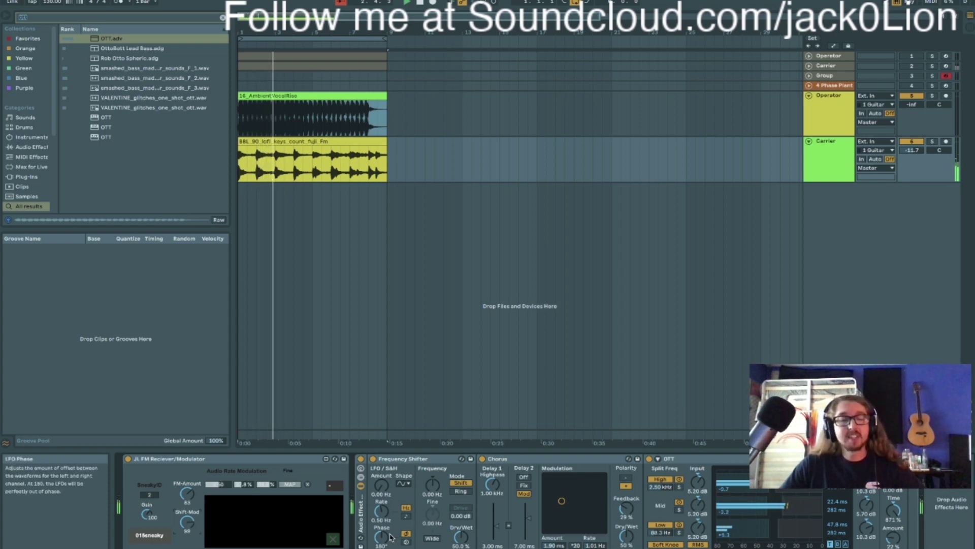
pyautogui.moveTo(188, 522)
pyautogui.mouseDown()
pyautogui.moveTo(188, 532)
pyautogui.moveTo(188, 507)
pyautogui.mouseUp()
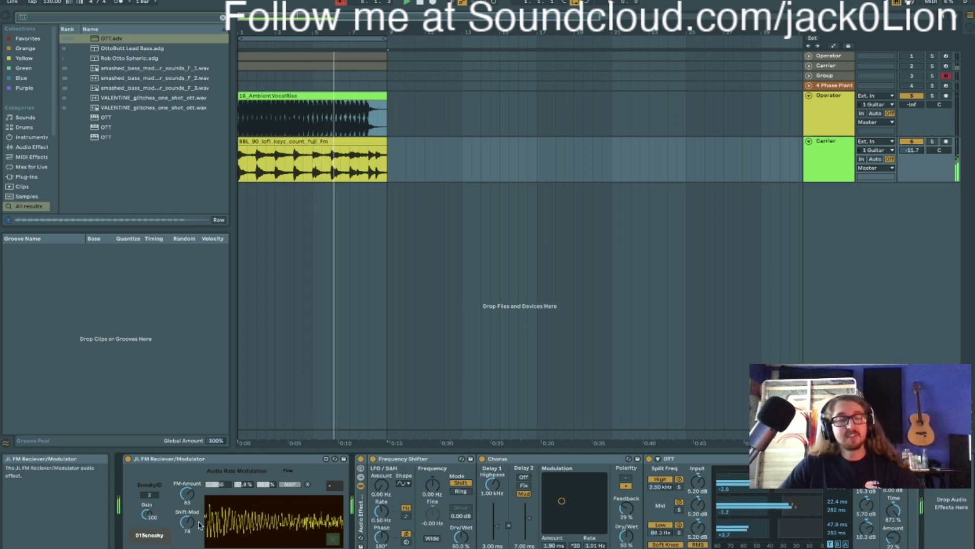
pyautogui.moveTo(192, 523); pyautogui.dragTo(192, 548)
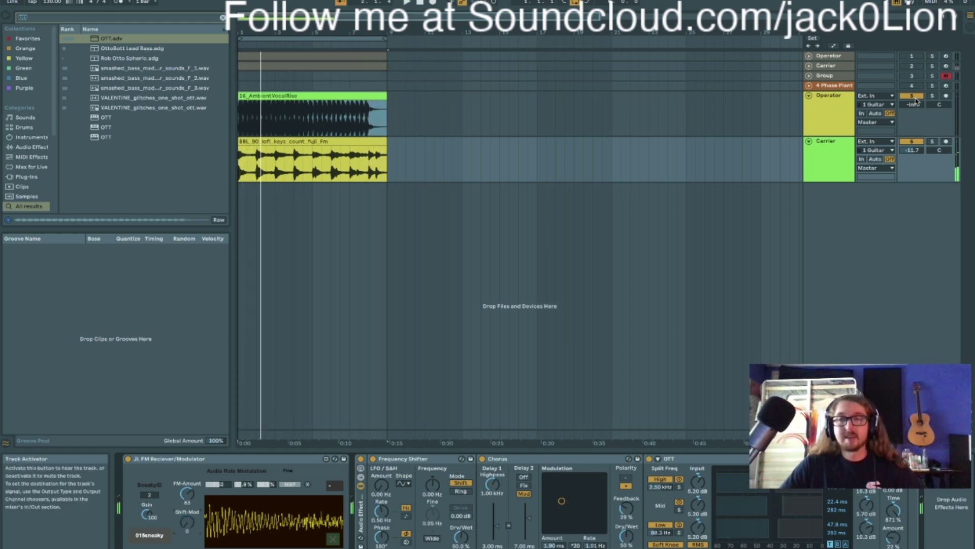
# Deactivate and collapse the lower Operator and Carrier audio tracks.
pyautogui.click(911, 97)
pyautogui.click(824, 105)
pyautogui.click(809, 96)
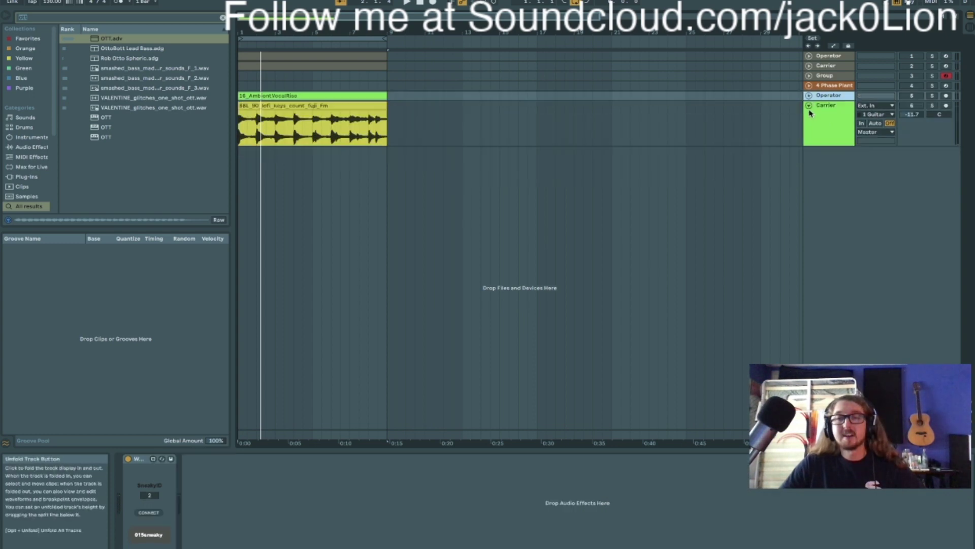
pyautogui.click(809, 106)
# Expand and activate the upper Operator and Carrier tracks together, and play them.
pyautogui.click(825, 68)
pyautogui.keyDown('shift'); pyautogui.click(826, 57); pyautogui.keyUp('shift')
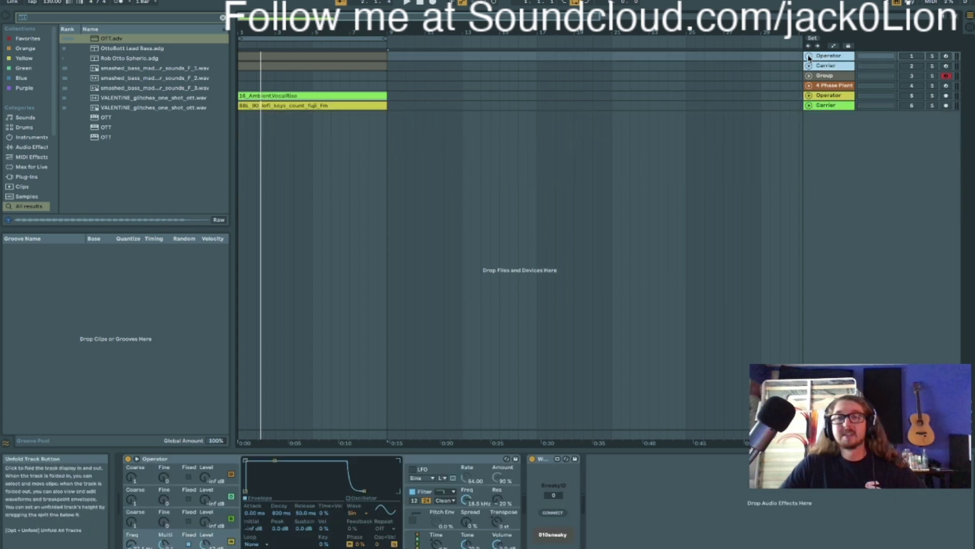
pyautogui.click(809, 57)
pyautogui.click(914, 58)
pyautogui.press('space')
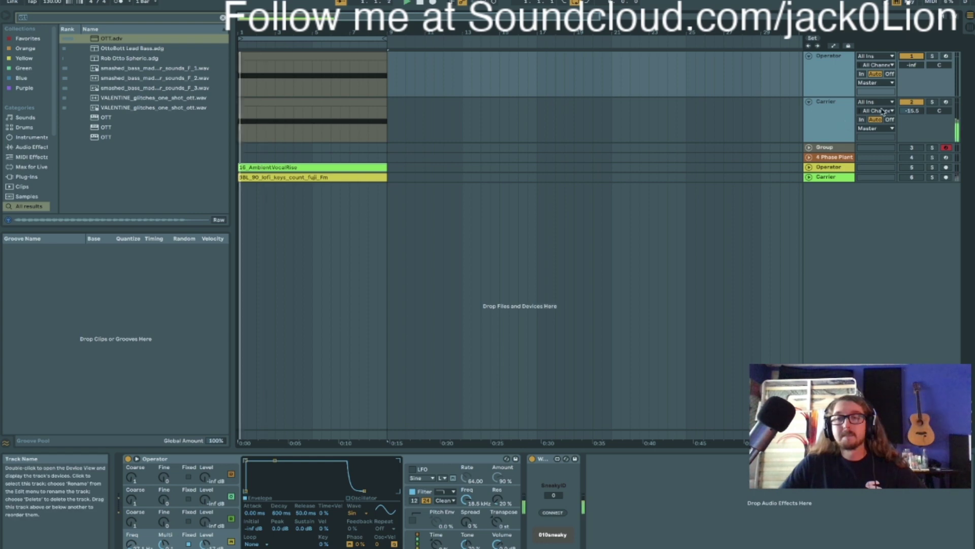
# Raise the upper Carrier's FM-Amount to about 65 and Shift-Mod to about 78 in its JL FM Reciever/Modulator.
pyautogui.click(826, 81)
pyautogui.click(826, 110)
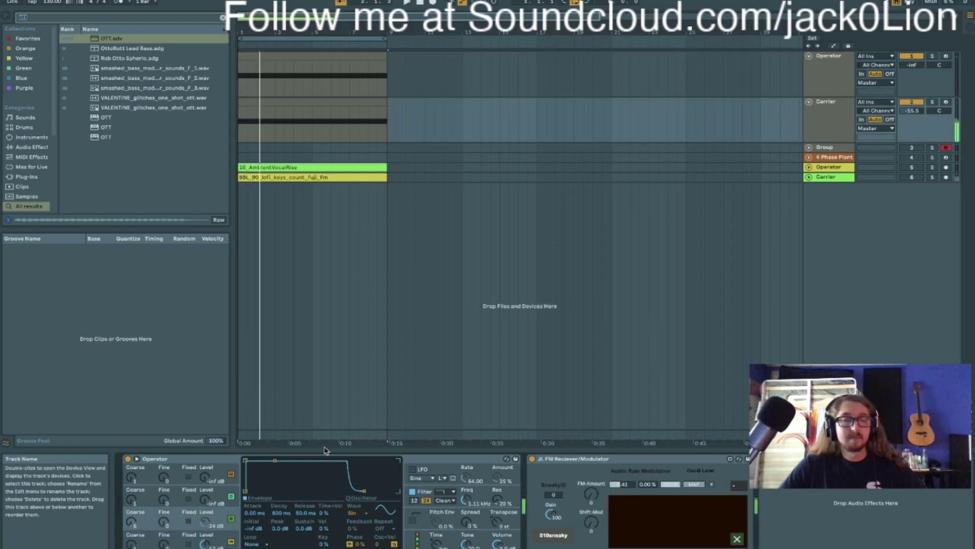
pyautogui.moveTo(598, 500); pyautogui.dragTo(599, 466)
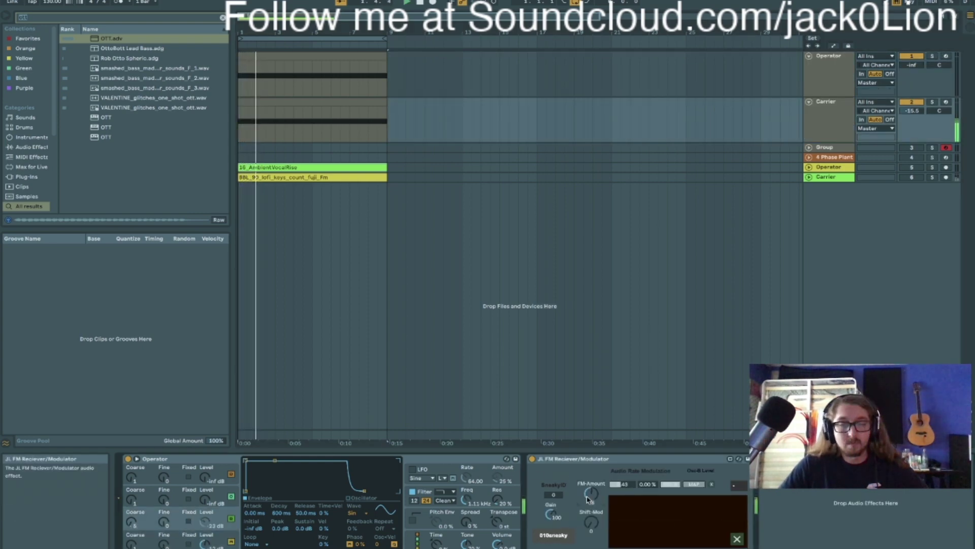
pyautogui.moveTo(591, 523); pyautogui.dragTo(592, 471)
pyautogui.moveTo(589, 523); pyautogui.dragTo(589, 534)
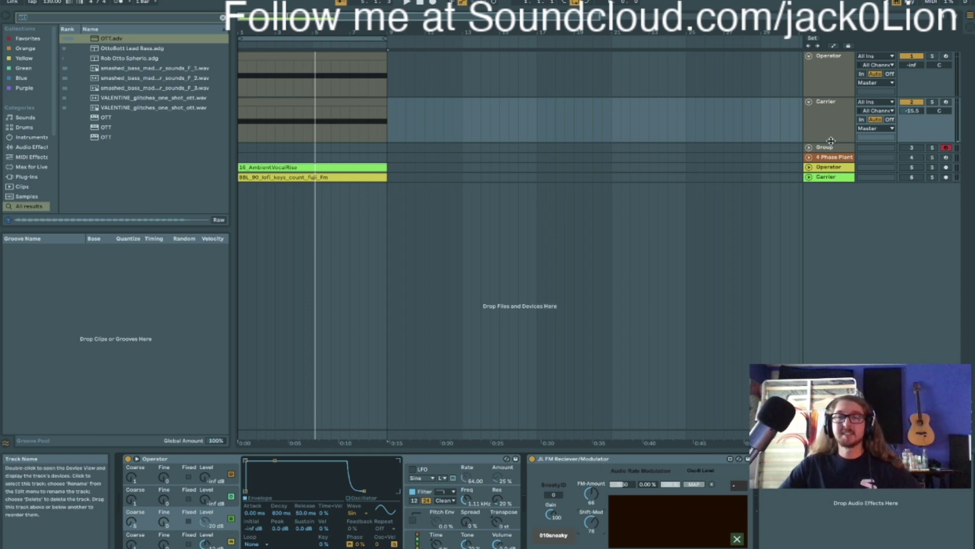
# Collapse the upper Operator and Carrier tracks, and select the looped time range across the Group and 4 Phase Plant tracks.
pyautogui.click(823, 87)
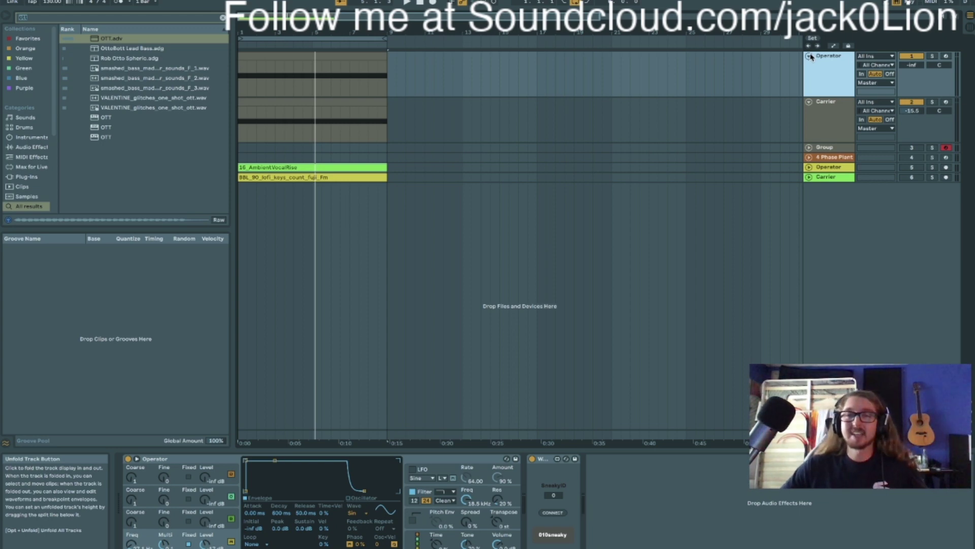
pyautogui.click(810, 56)
pyautogui.click(810, 66)
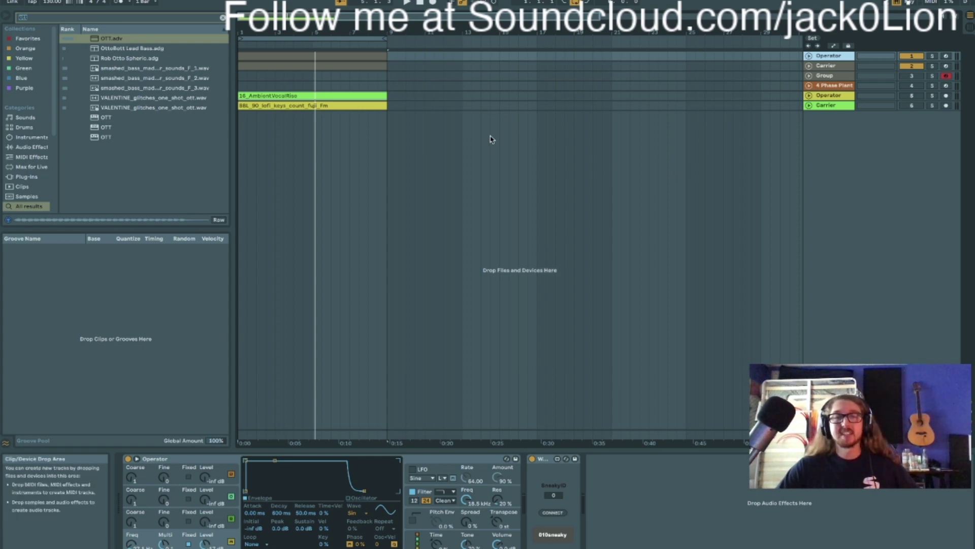
pyautogui.moveTo(388, 85); pyautogui.dragTo(189, 72)
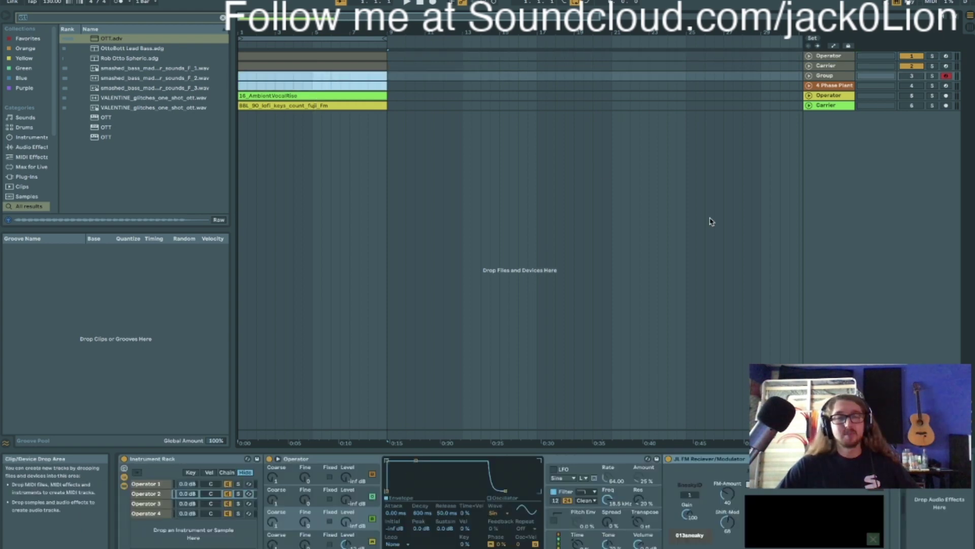